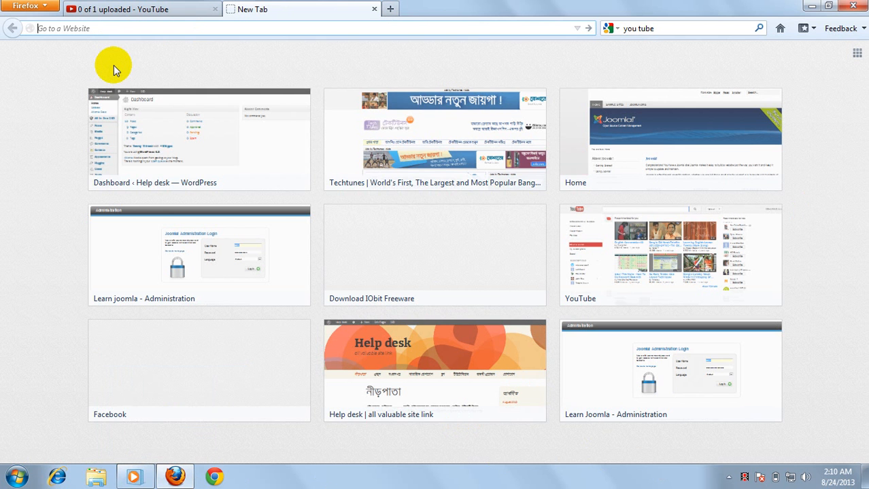
- Open the Joomla administration page at localhost/firstjoomla/administrator
text(lo)
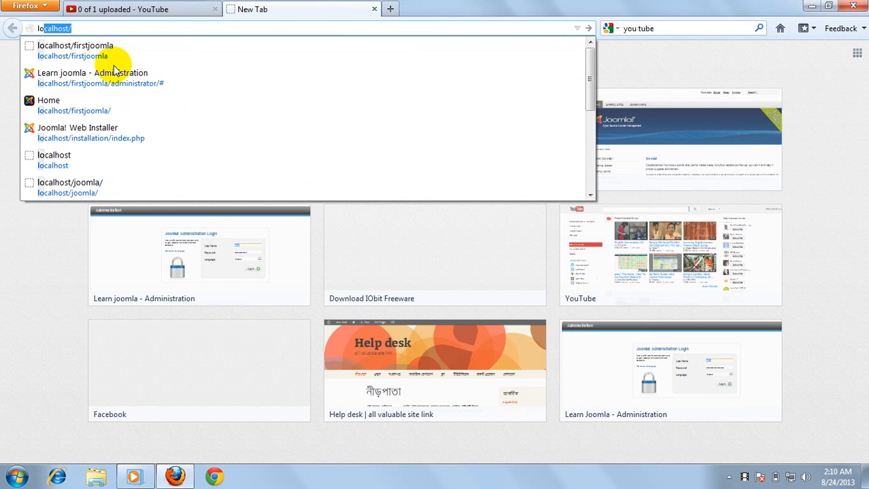
text(cal)
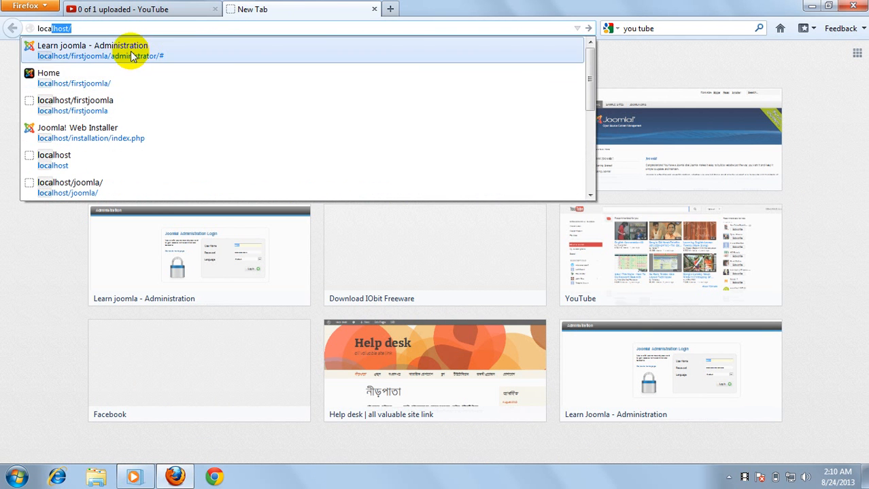
click(131, 51)
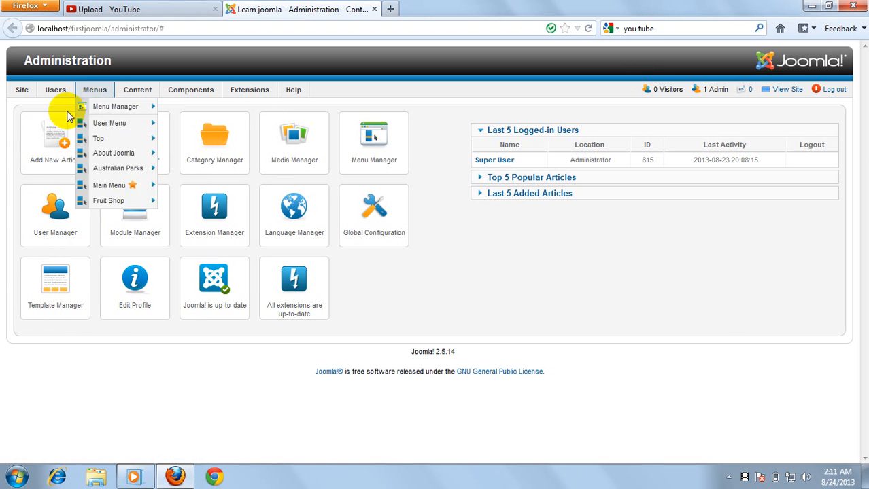
- Open the My Profile page, review its login name and password fields, and close it without changes
mouse_move(23, 92)
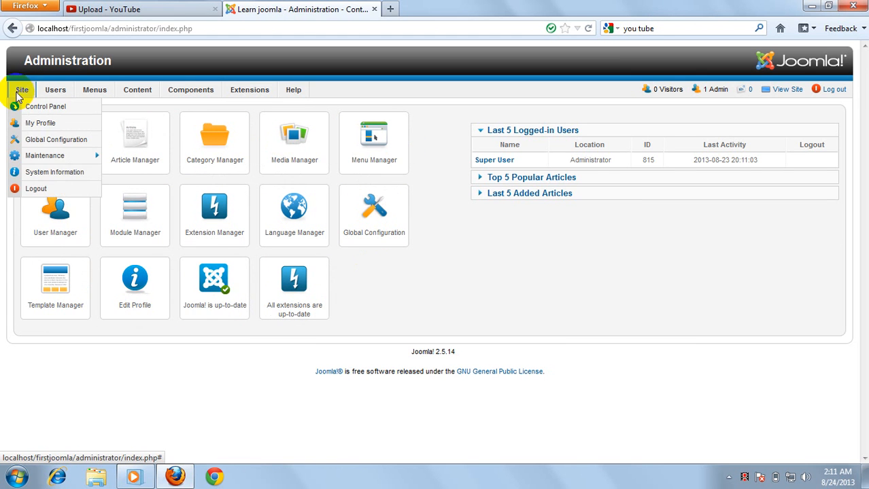
click(46, 125)
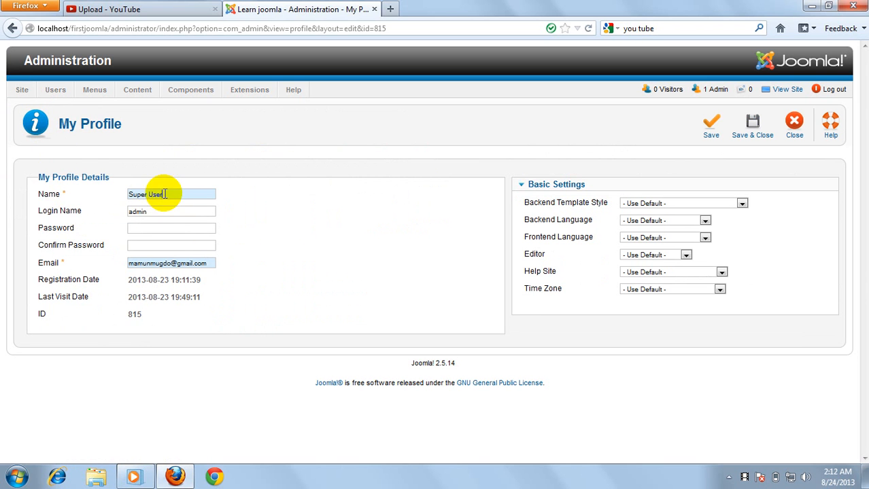
click(152, 212)
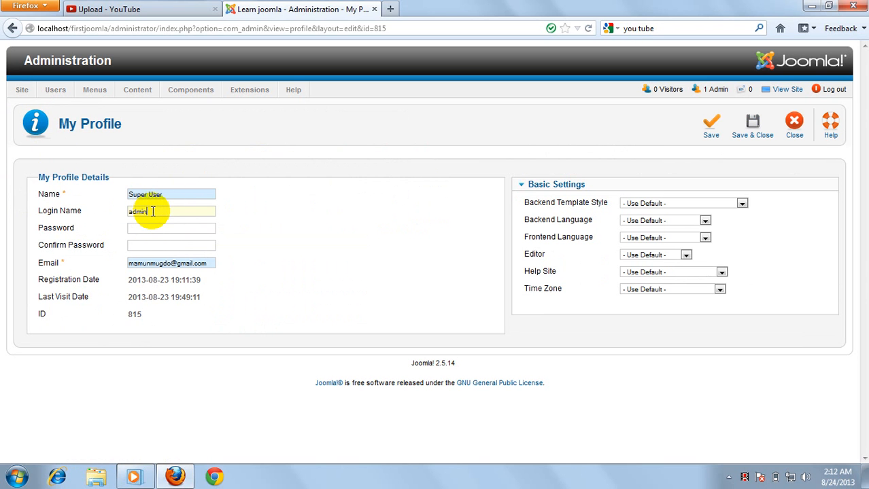
click(144, 230)
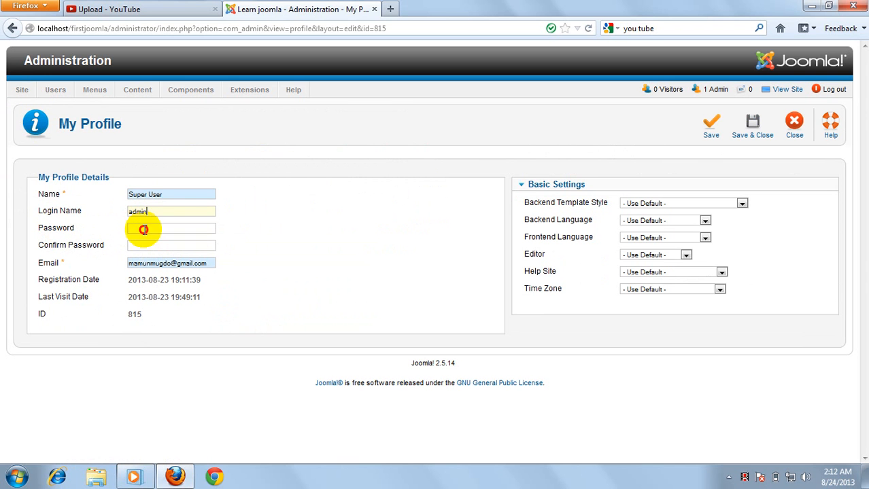
click(149, 244)
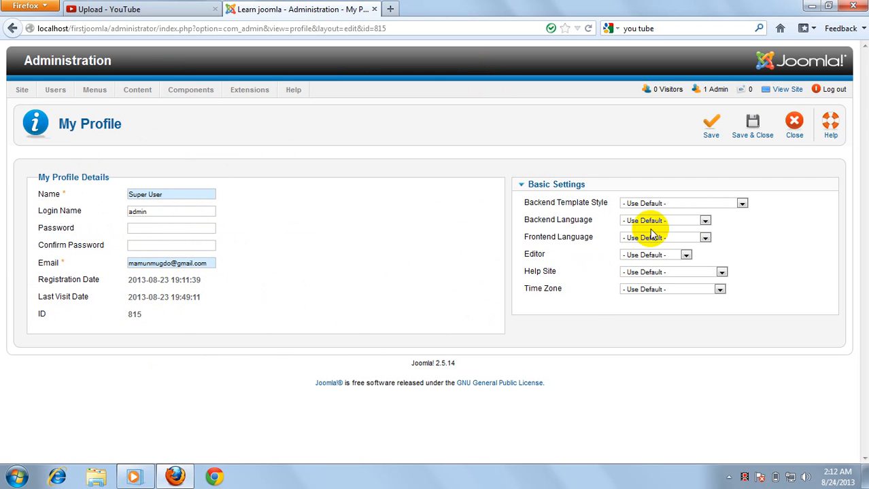
click(796, 126)
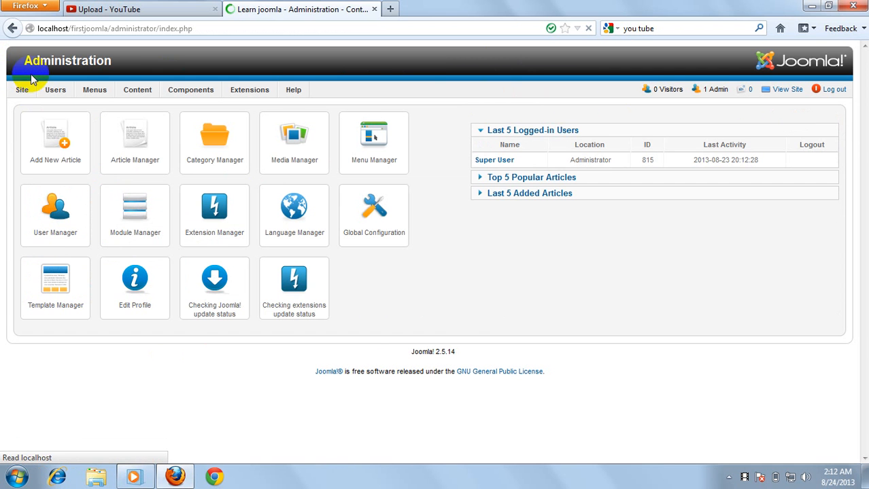
- Open the Global Configuration and examine the Site Name field in the site settings
mouse_move(22, 98)
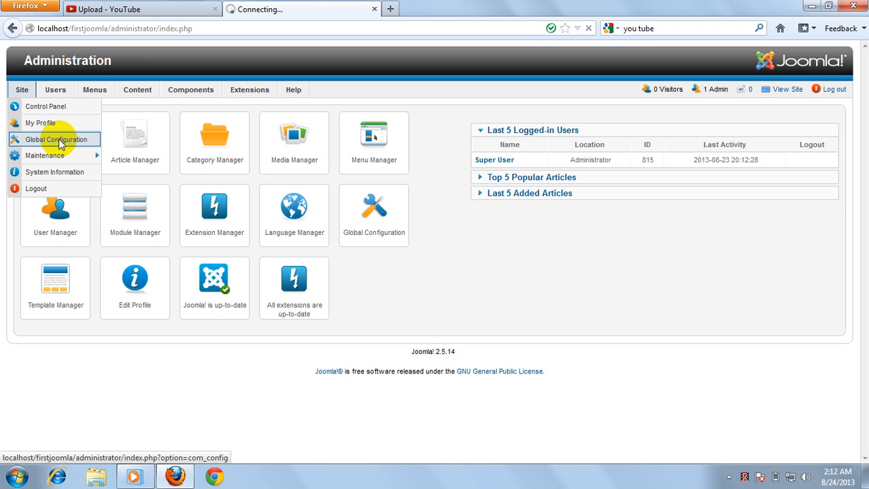
click(59, 141)
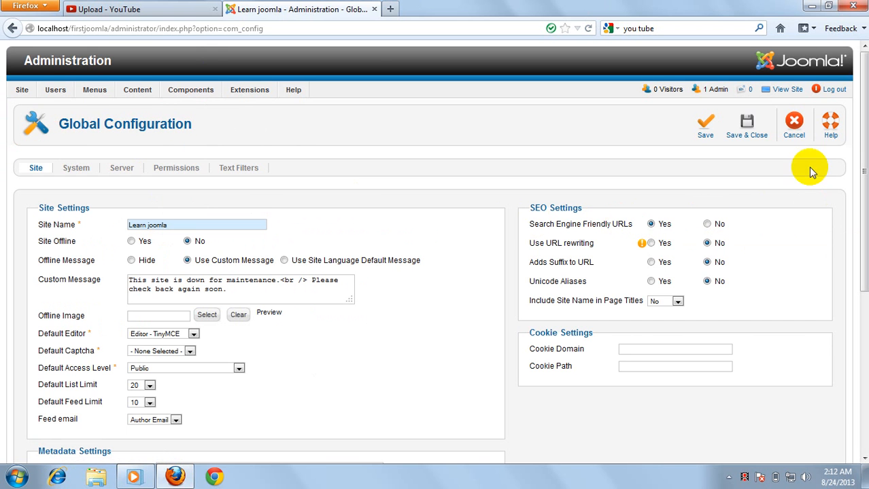
scroll(862, 156, down, 1)
scroll(862, 157, down, 2)
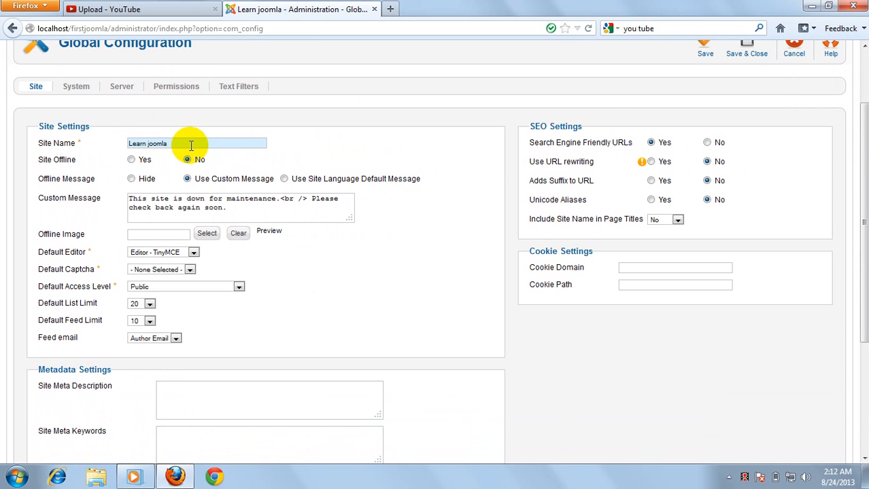
click(151, 145)
click(173, 145)
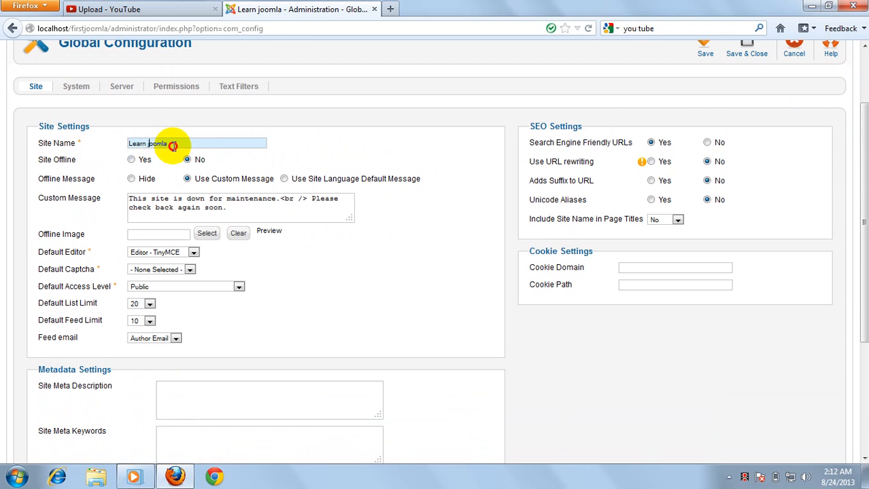
click(187, 143)
drag(187, 143, 130, 143)
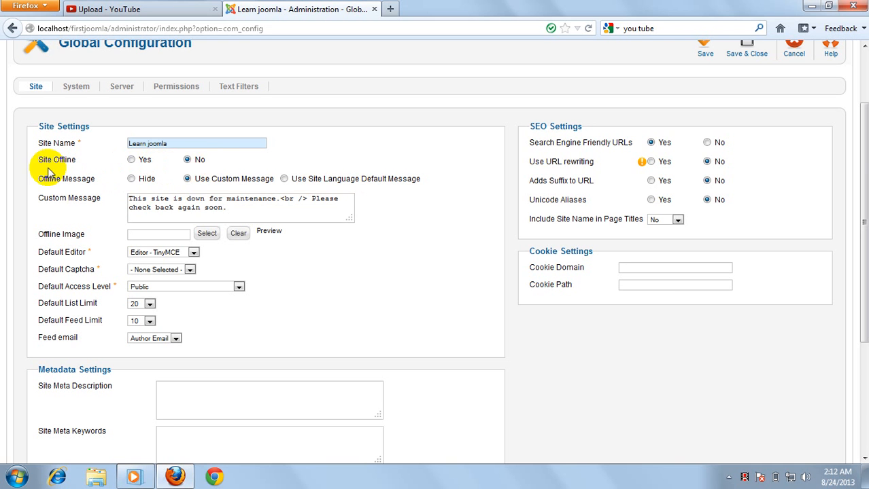
- Set Site Offline to Yes and view the public site in a new browser tab
click(133, 161)
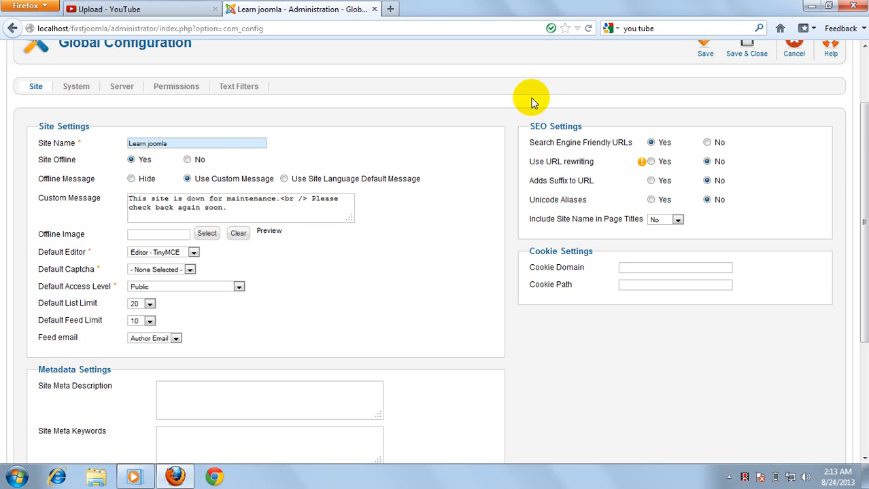
scroll(590, 117, up, 2)
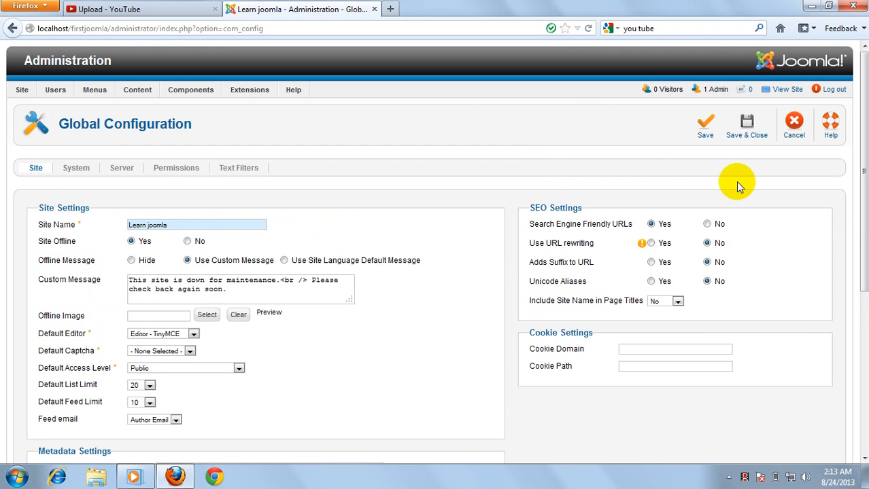
right_click(780, 93)
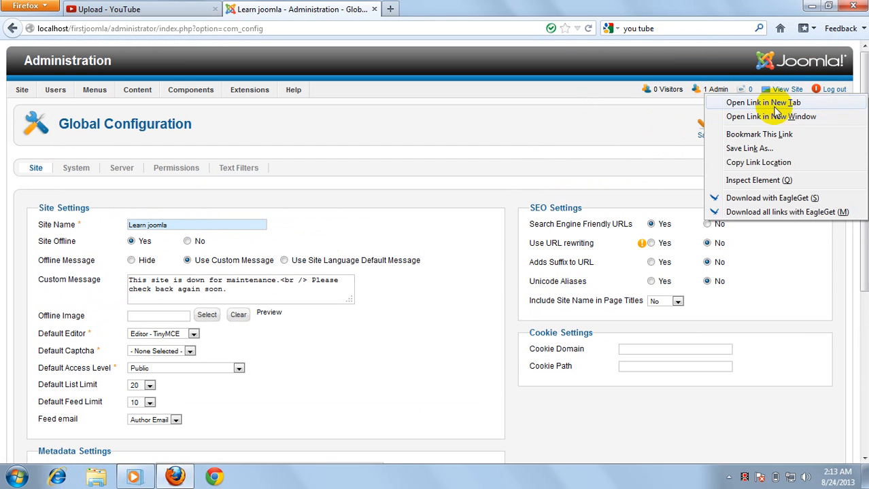
click(775, 103)
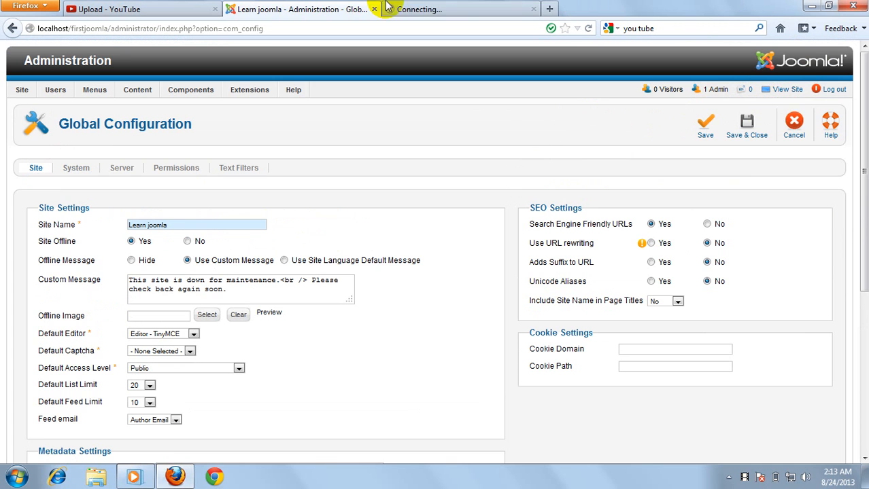
click(425, 5)
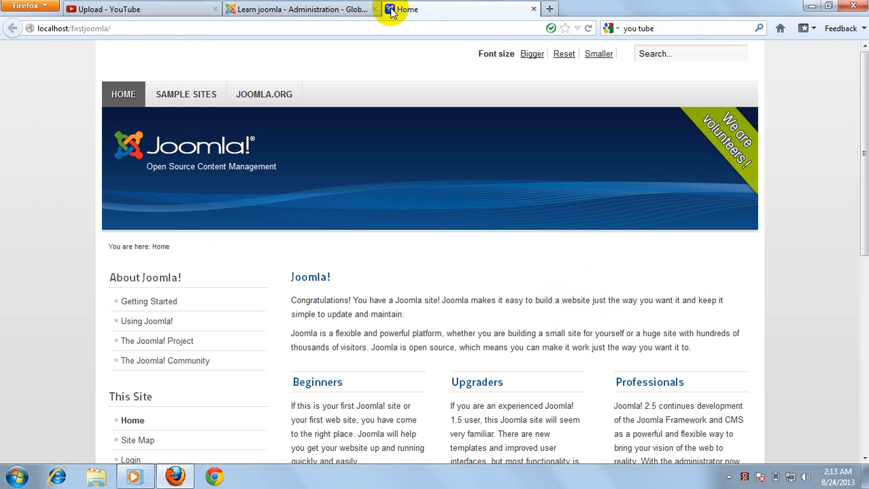
- Save the global configuration and reload the public site's home page
click(303, 8)
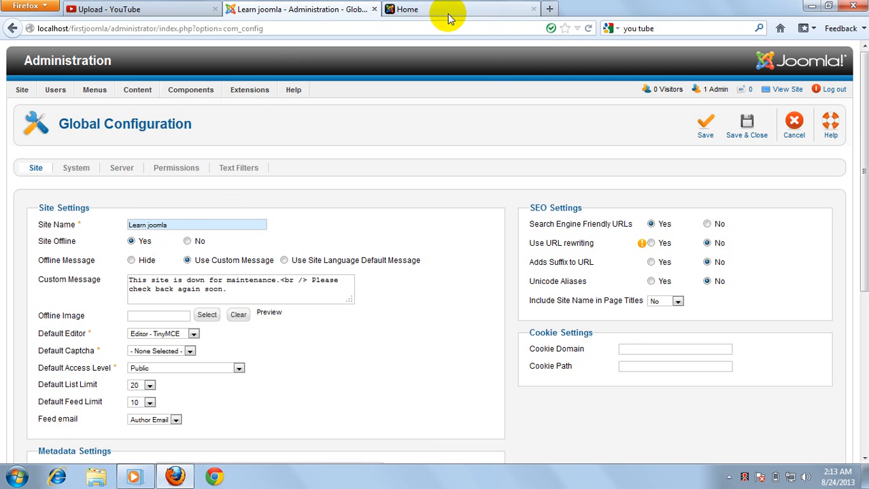
click(705, 124)
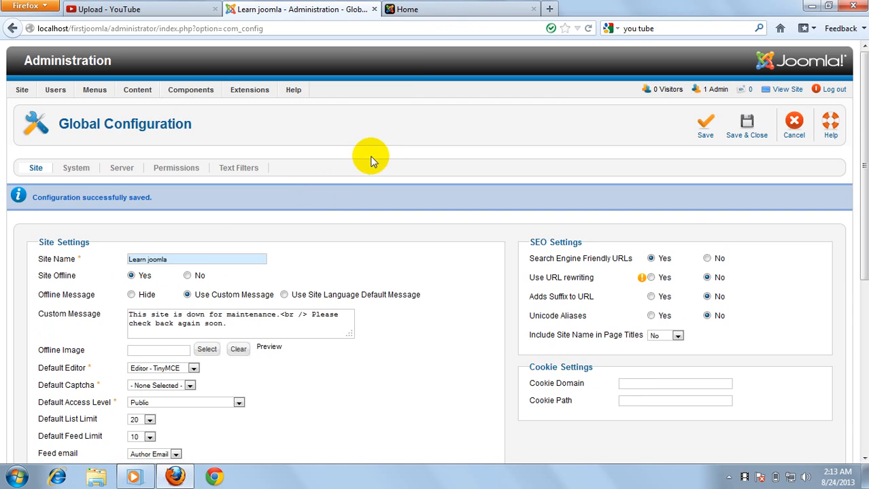
click(456, 9)
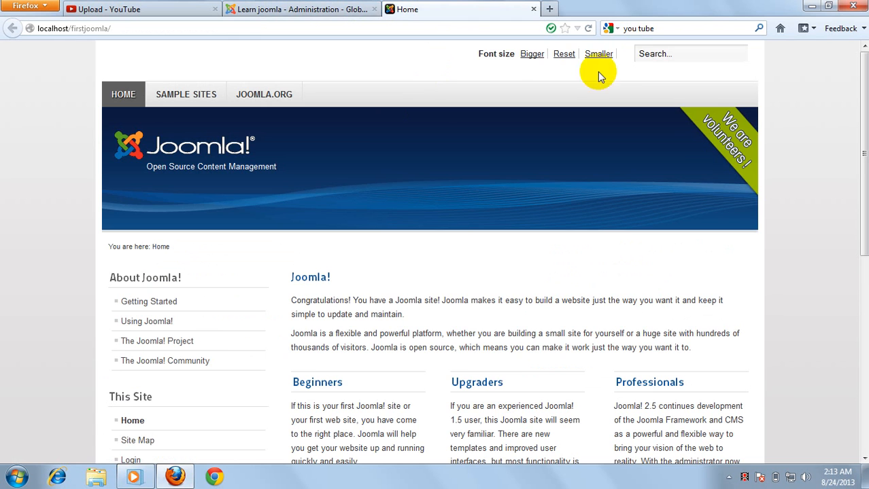
click(589, 28)
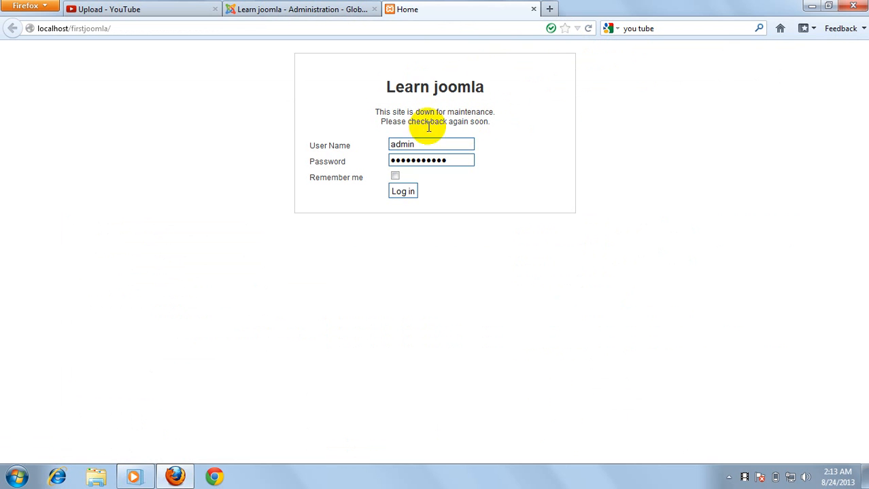
- Examine the site name heading and the maintenance message on the public site's offline page
drag(387, 85, 501, 86)
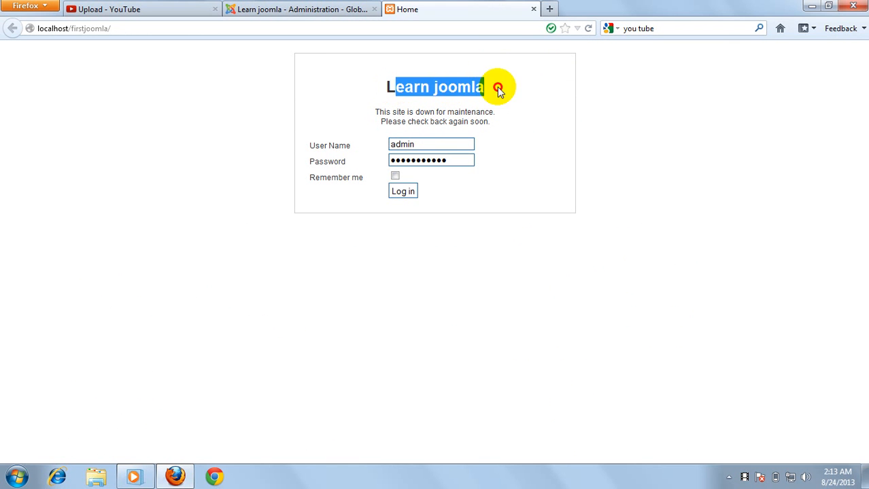
click(516, 117)
drag(380, 114, 442, 111)
click(482, 111)
drag(398, 129, 487, 131)
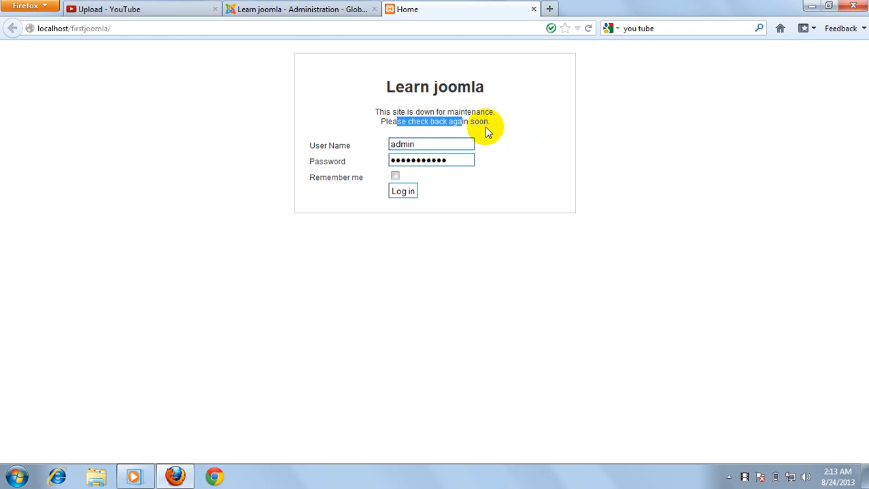
click(299, 14)
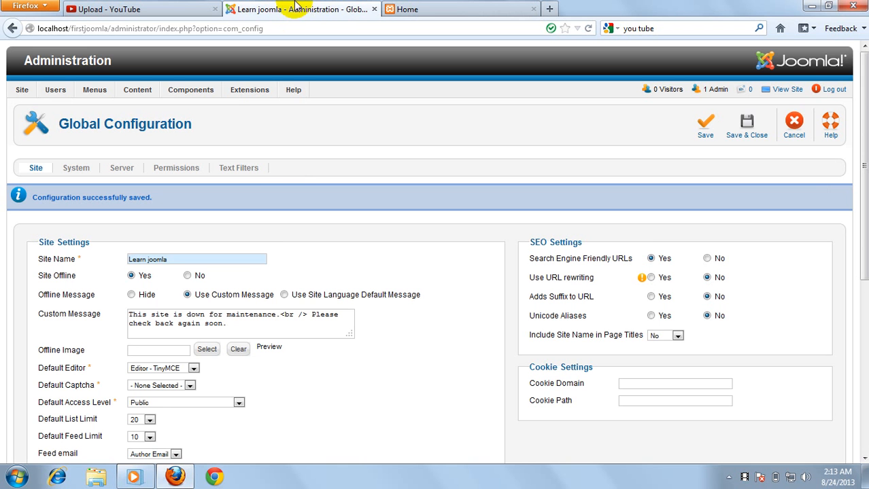
click(459, 8)
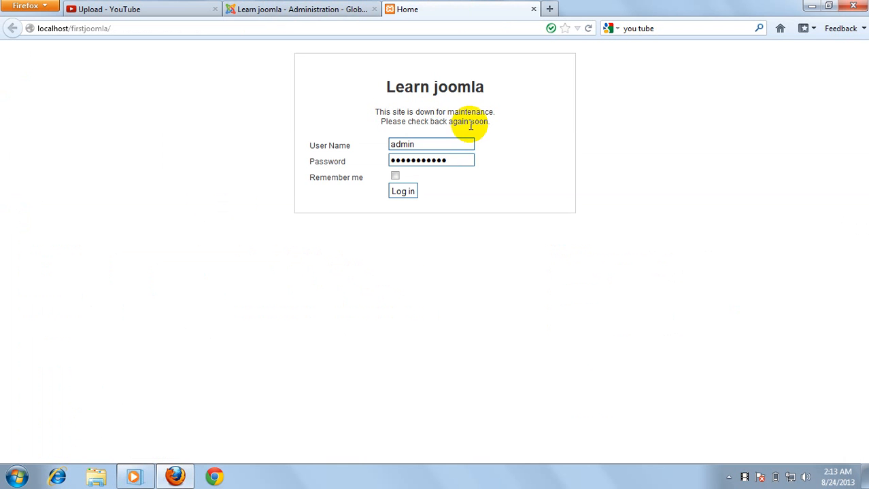
drag(493, 126, 374, 117)
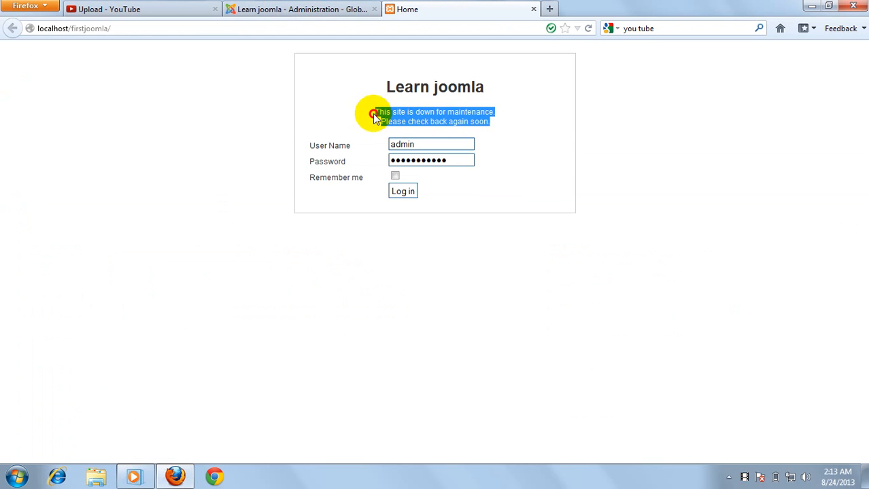
click(433, 119)
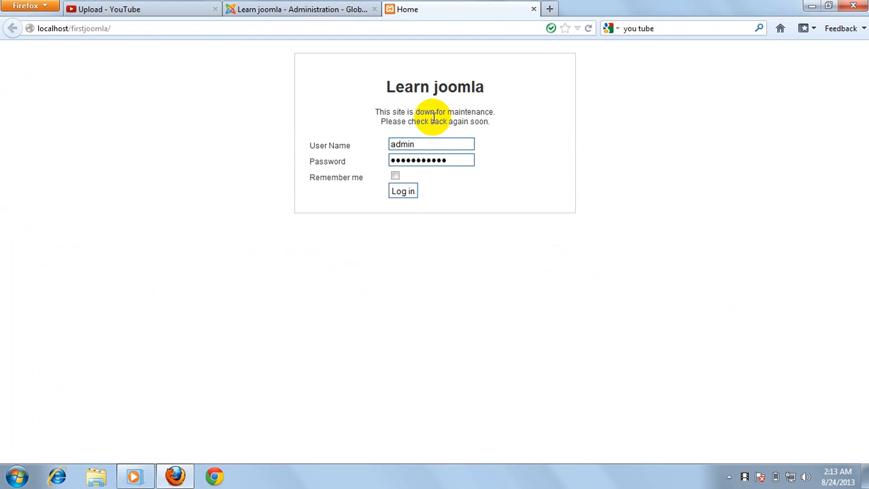
drag(489, 122, 382, 111)
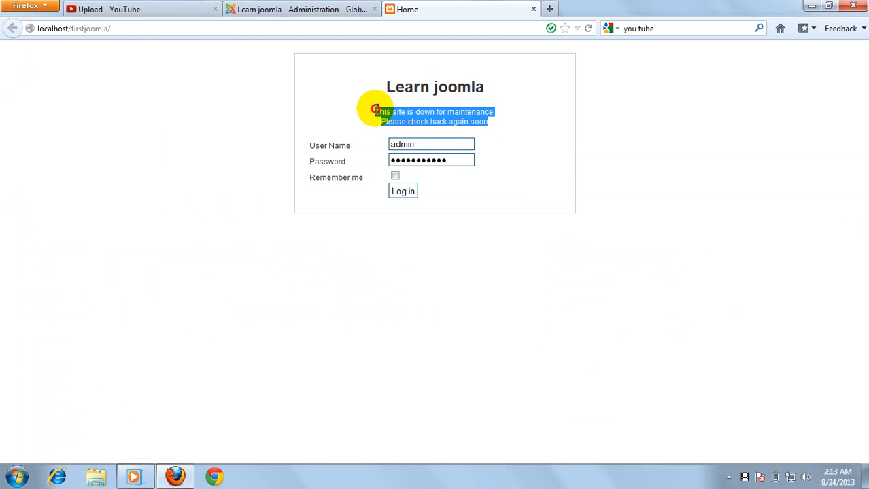
drag(490, 123, 363, 46)
- Compare the Offline Message and Custom Message settings in Global Configuration with the text on the offline page
click(284, 15)
scroll(214, 250, down, 2)
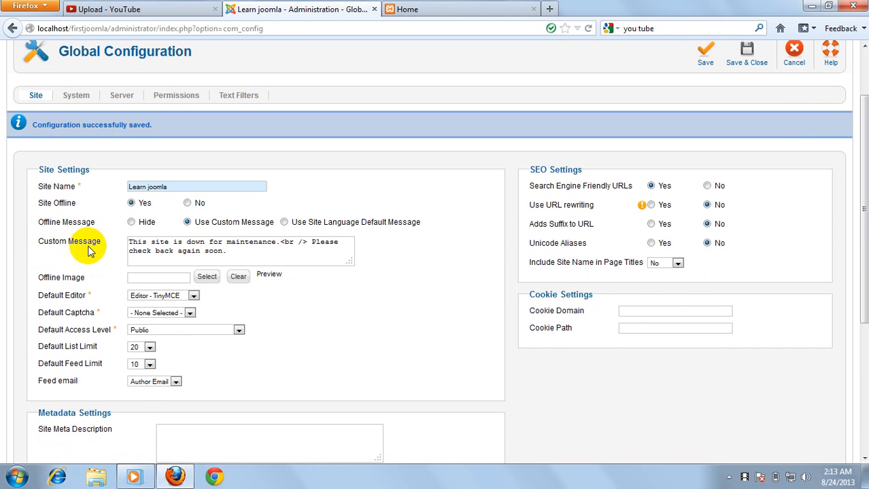
mouse_move(86, 251)
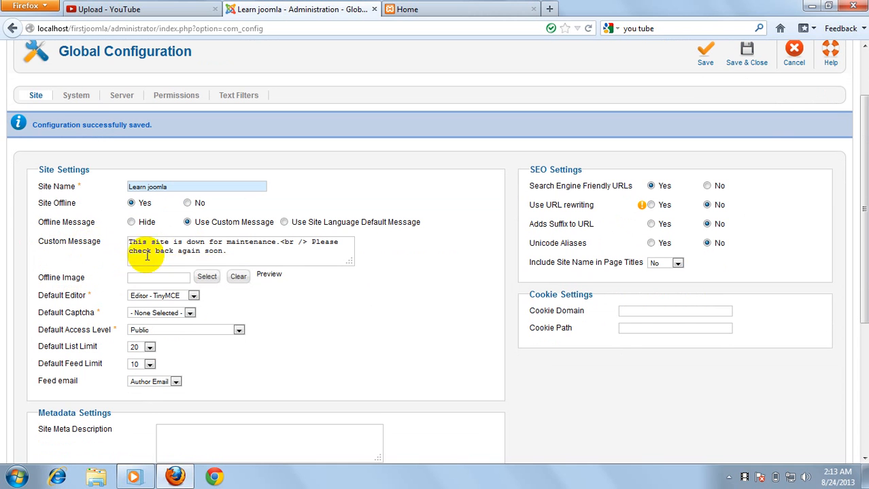
mouse_move(54, 222)
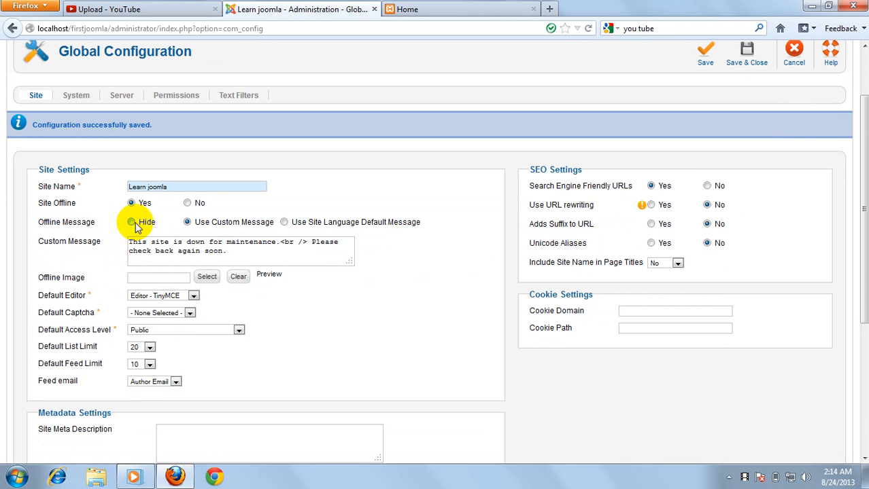
click(421, 10)
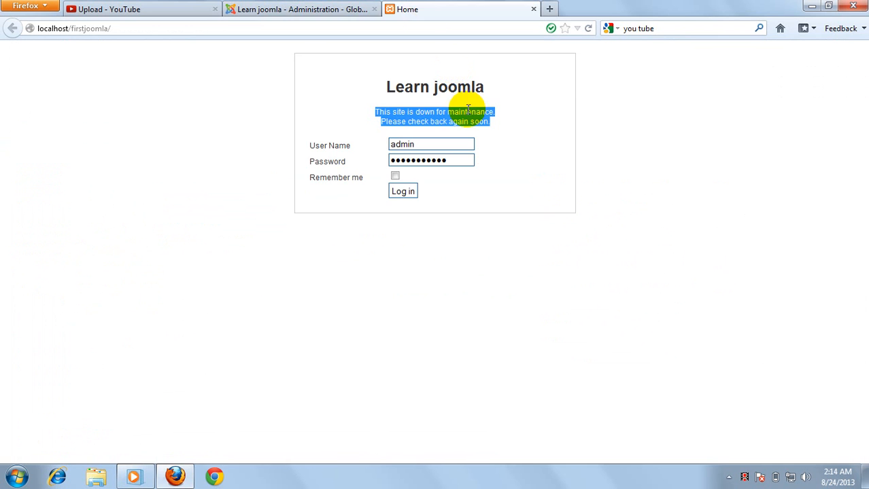
click(315, 7)
click(493, 9)
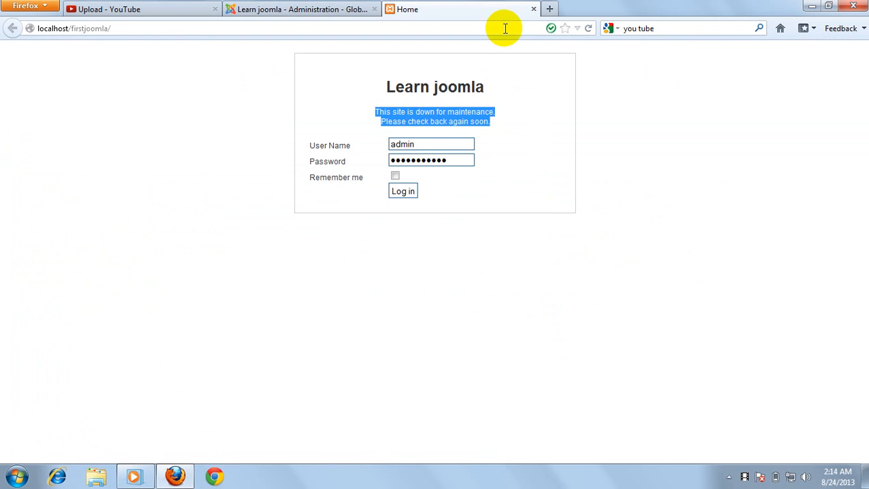
- Save the global configuration with Offline Message set to Hide and reload the public site's home page
click(311, 9)
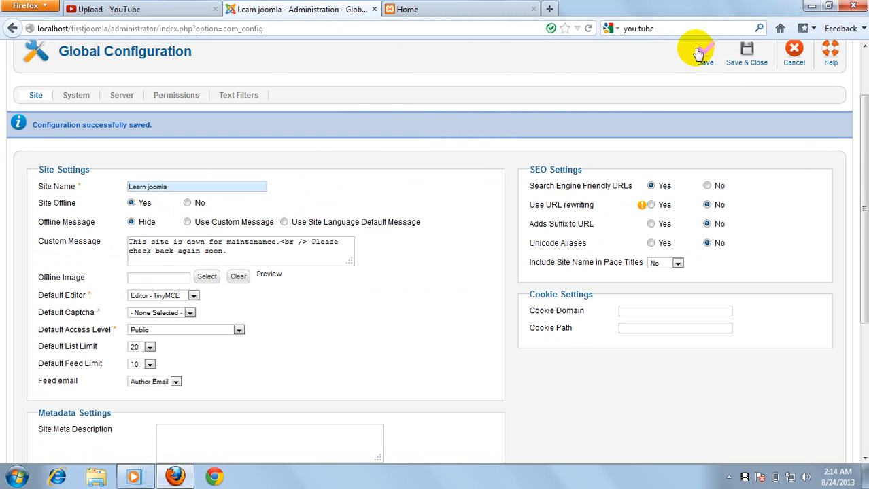
click(705, 49)
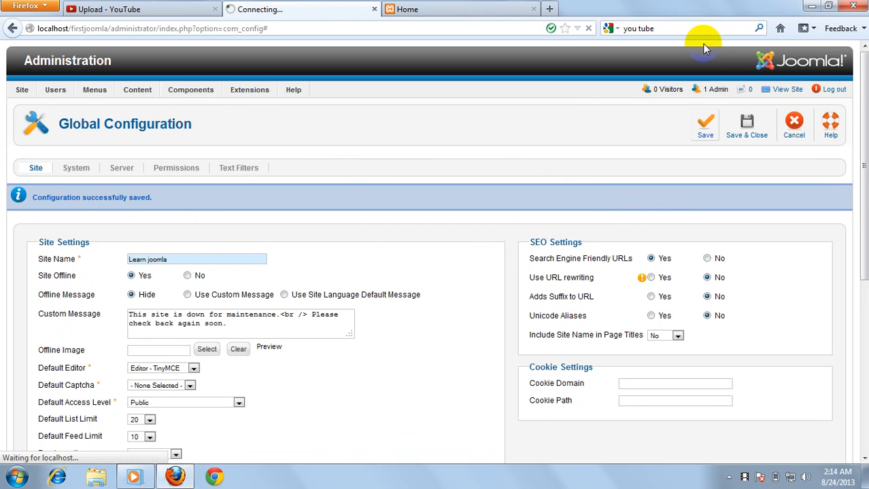
click(443, 6)
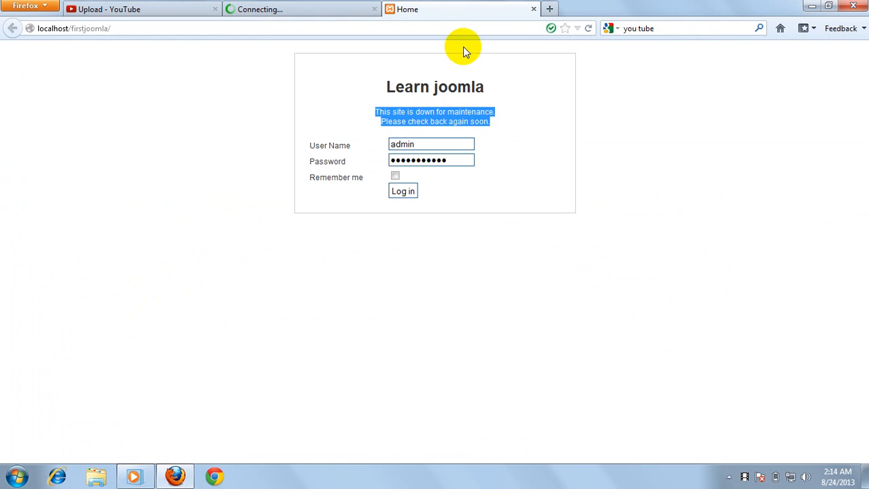
click(588, 28)
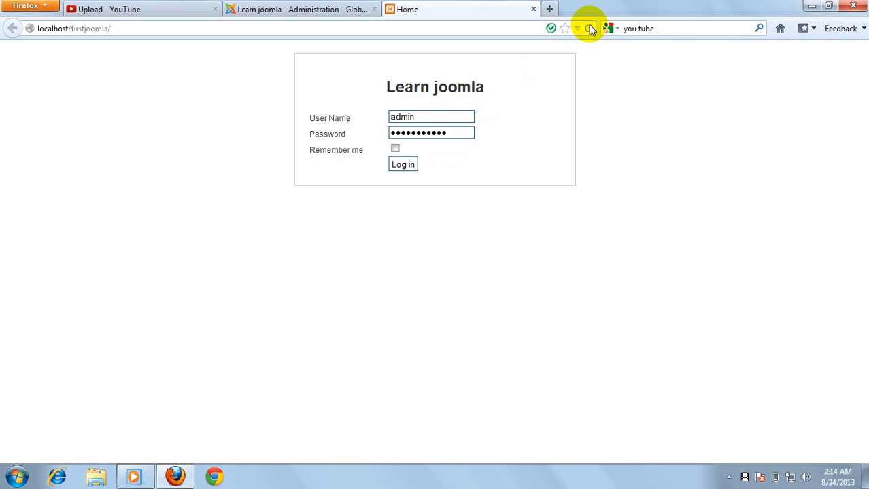
- Change the Custom Message to "This site is underconstructon.<br /> Please check back again soon." and save the configuration
click(296, 9)
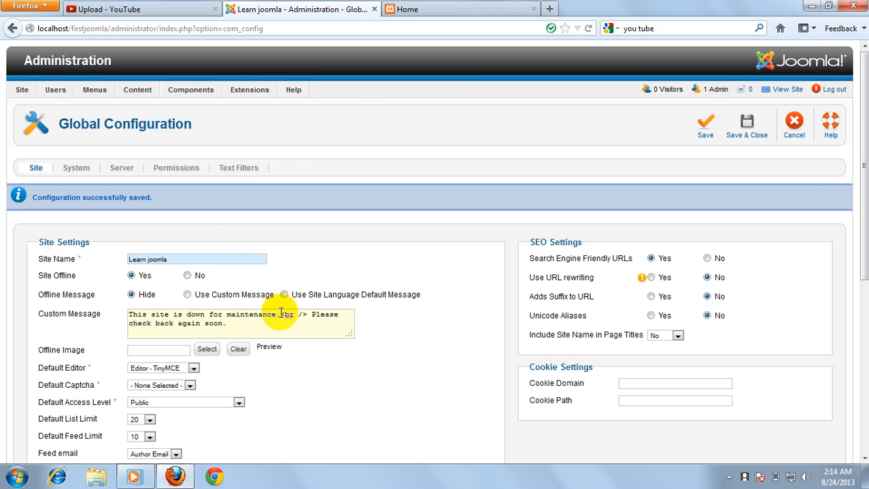
drag(277, 314, 209, 316)
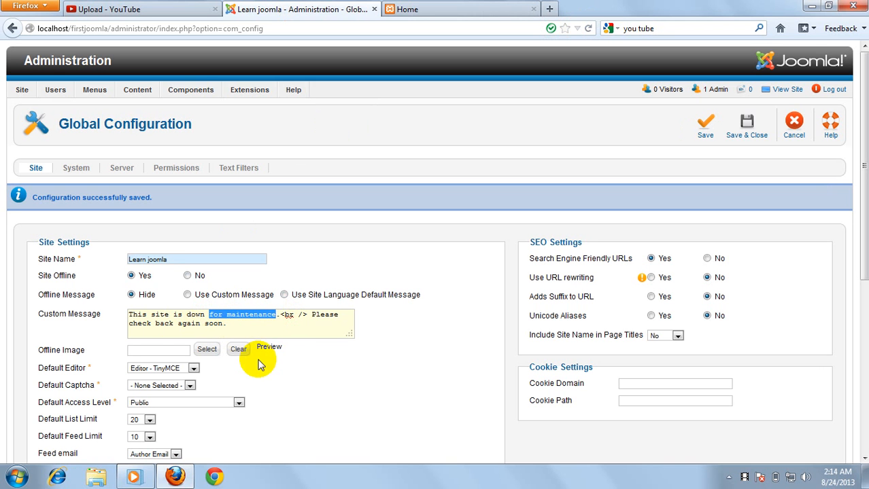
mouse_move(273, 315)
mouse_down()
mouse_move(239, 316)
mouse_move(278, 318)
mouse_up()
key(Delete)
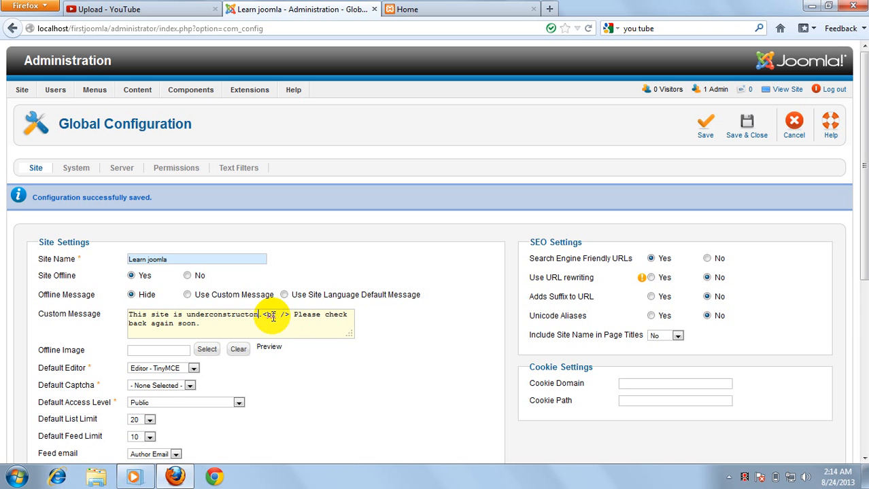
click(715, 130)
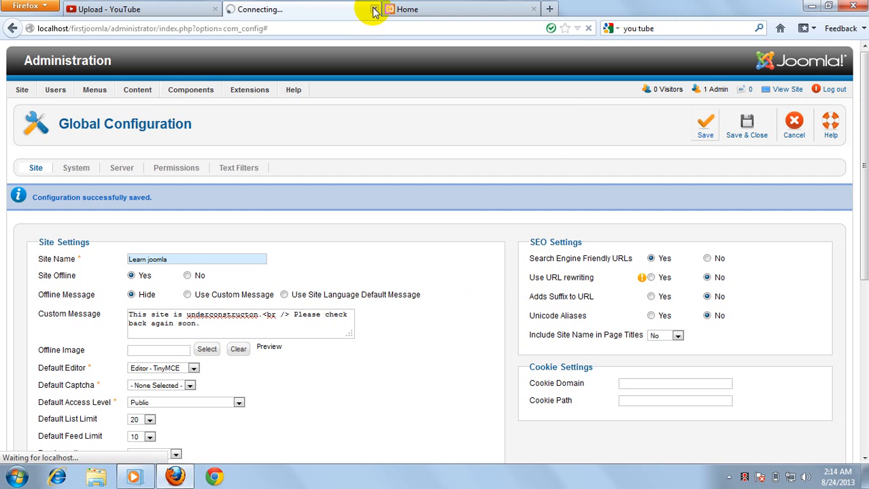
- Set the Offline Message to Use Custom Message, save, and check the message text on the reloaded public site
click(414, 10)
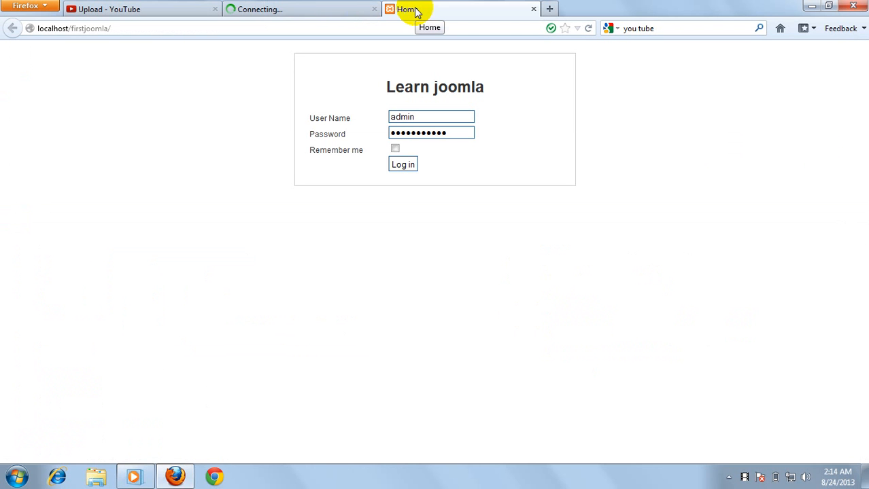
click(328, 9)
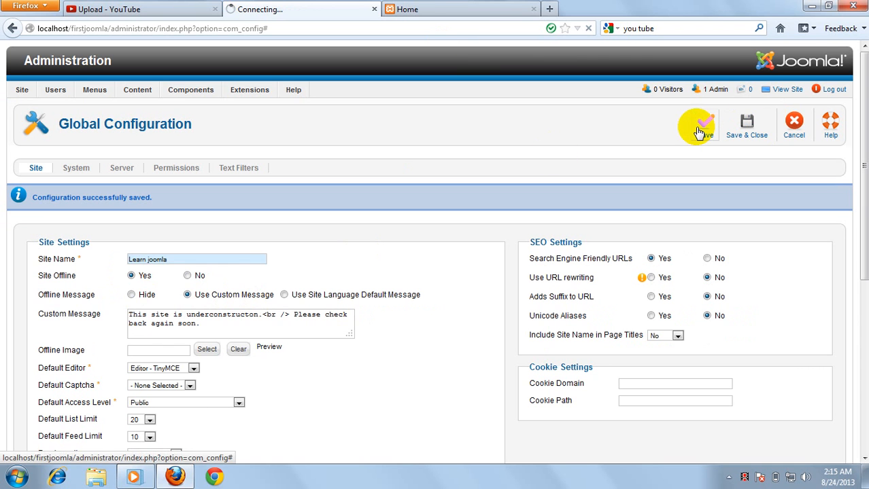
click(433, 12)
click(589, 29)
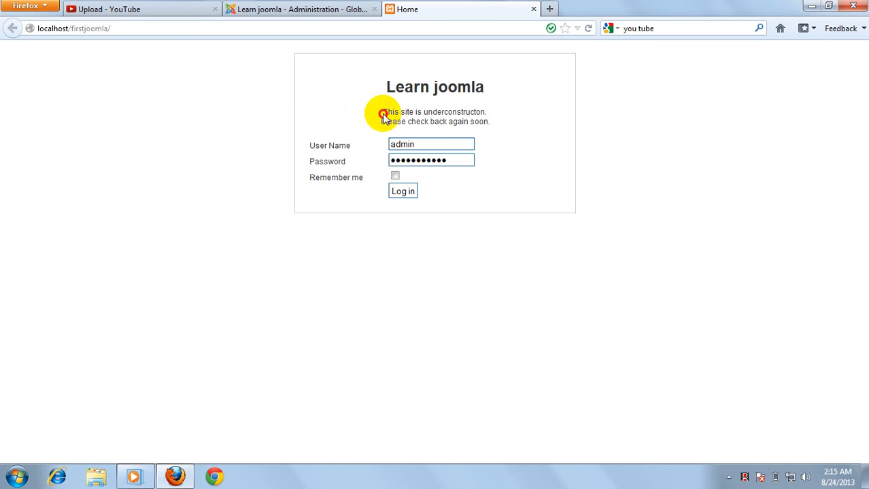
drag(383, 117, 491, 120)
click(514, 133)
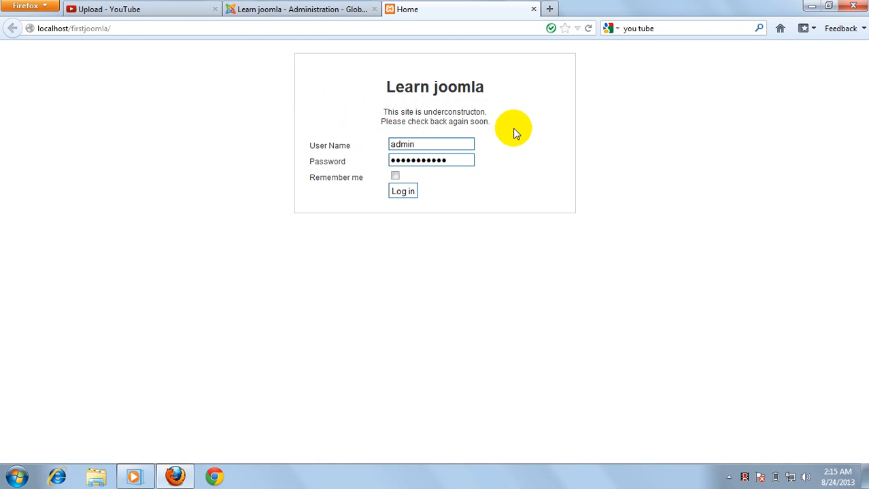
drag(381, 121, 485, 122)
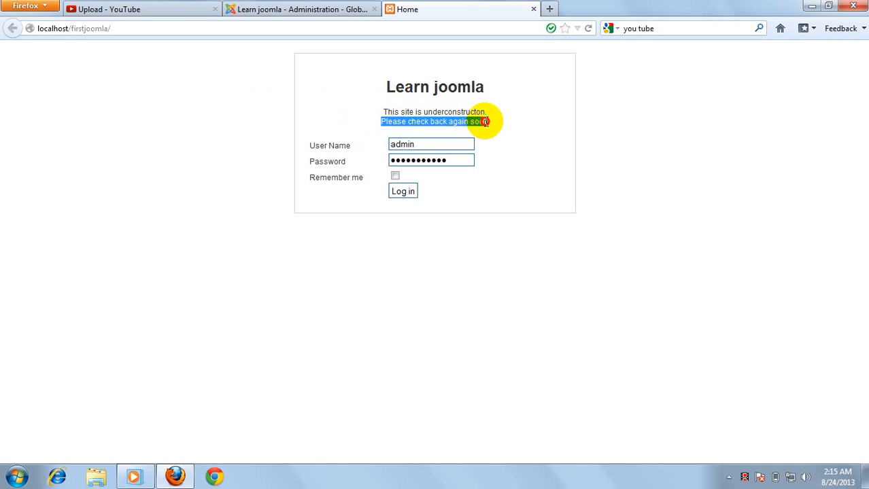
click(452, 120)
- Set Site Offline to No in Global Configuration and save
click(306, 10)
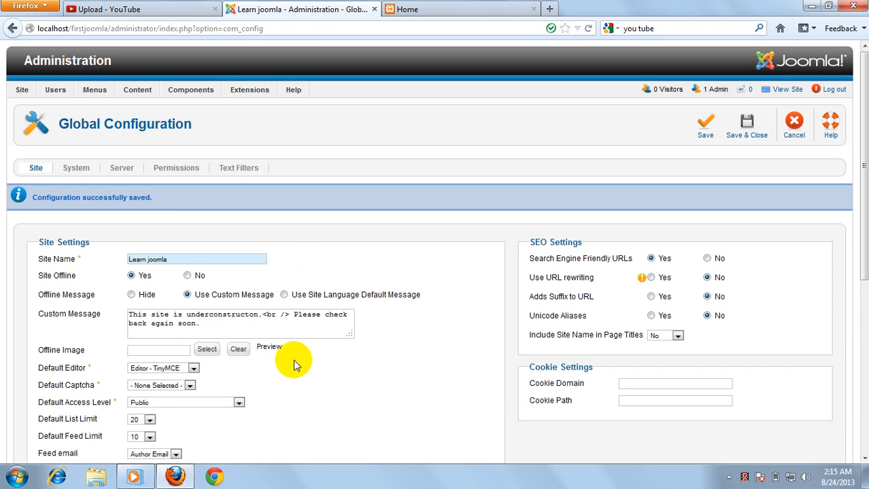
scroll(400, 348, down, 4)
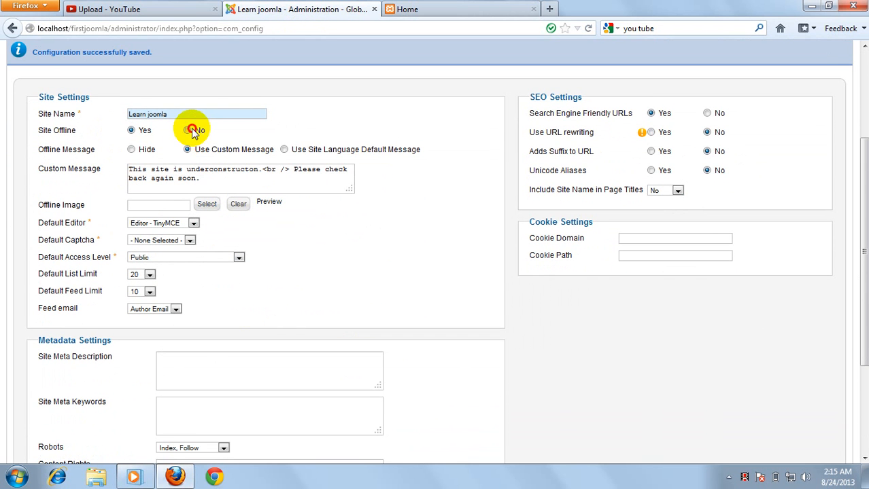
scroll(552, 196, up, 4)
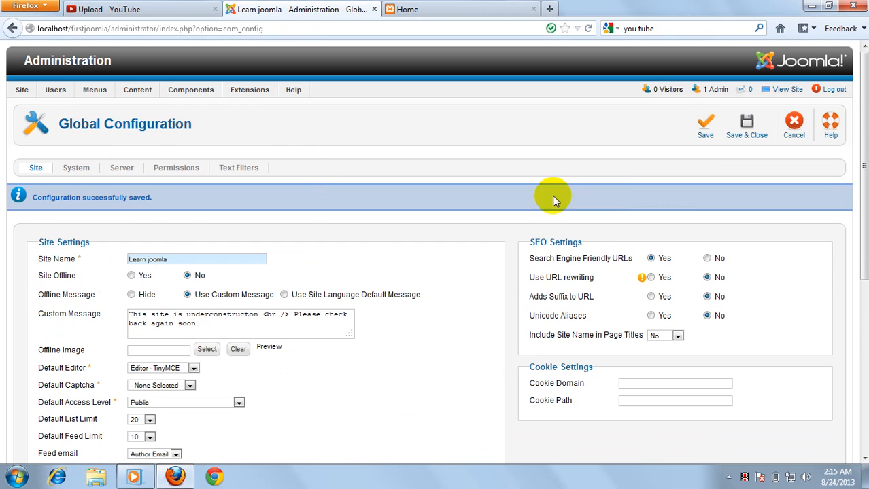
click(705, 134)
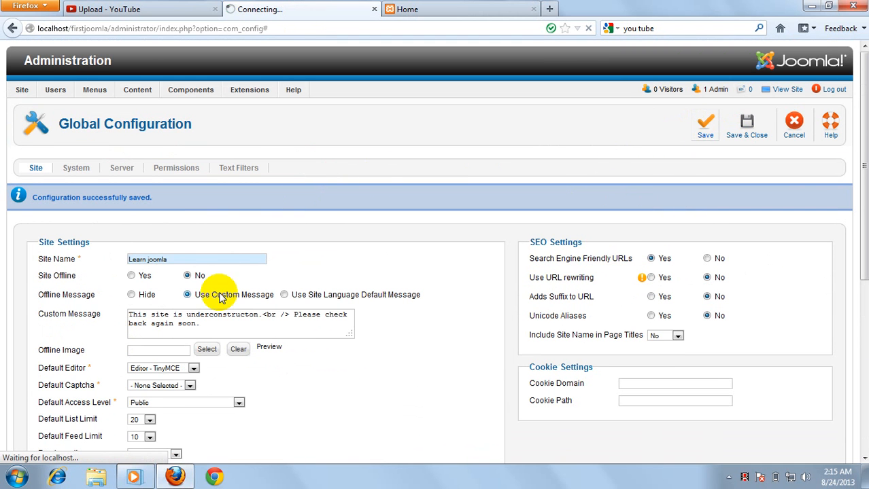
- Review the remaining default options in Site Settings and the Site Meta Description and Site Meta Keywords fields
scroll(221, 299, down, 4)
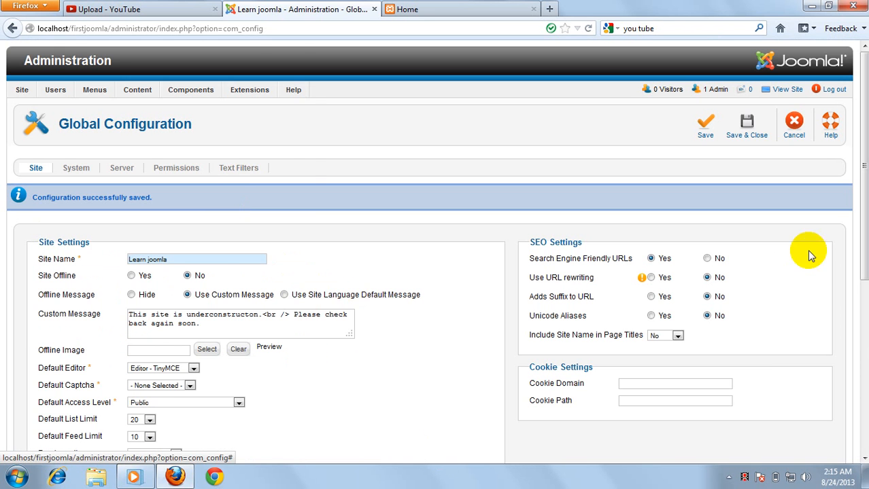
scroll(177, 371, down, 4)
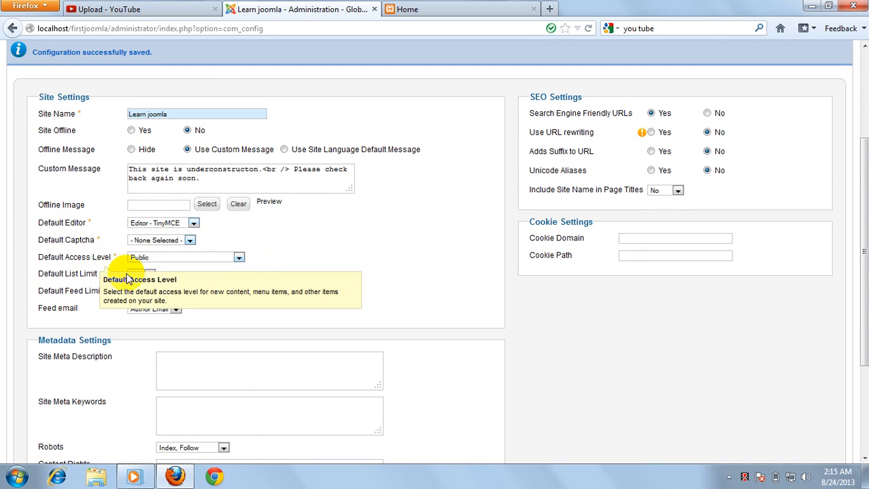
scroll(205, 275, down, 4)
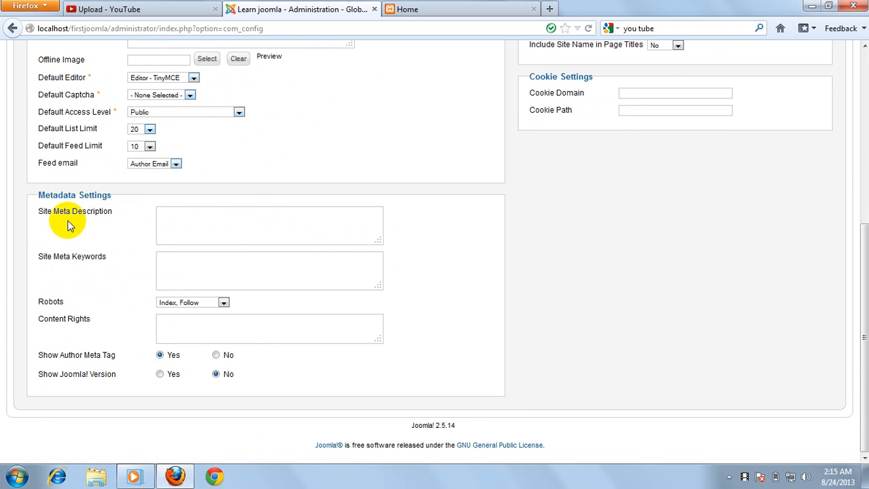
click(223, 225)
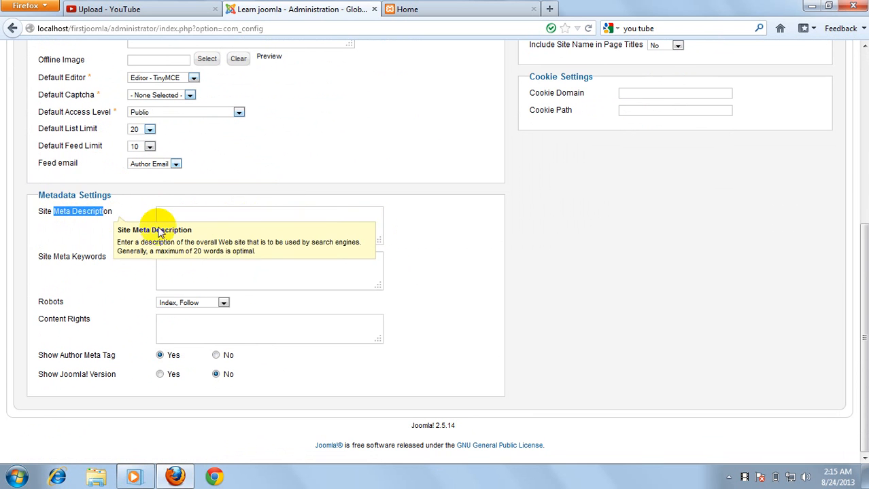
drag(59, 257, 221, 278)
click(224, 281)
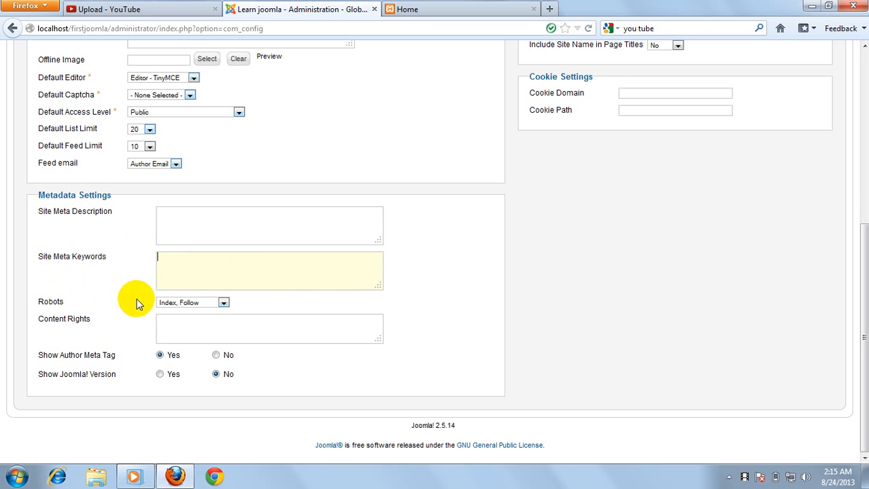
- Examine the Robots indexing options and the Content Rights field in the Metadata Settings
click(222, 304)
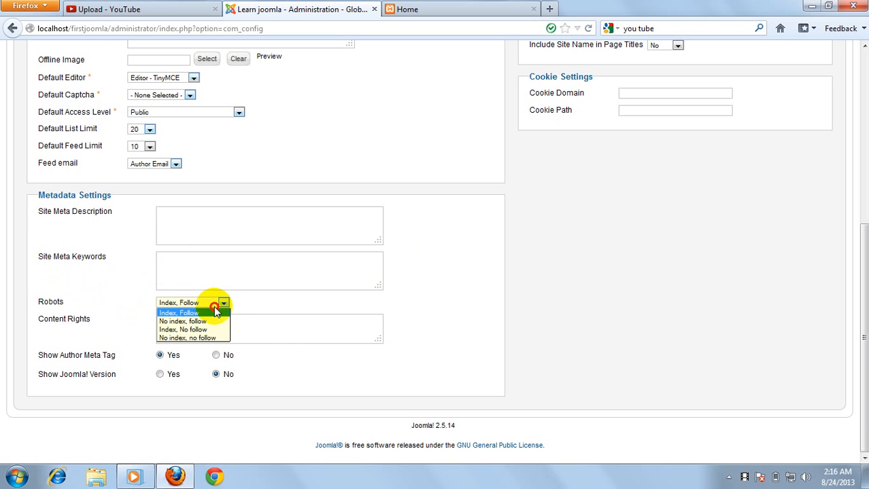
click(219, 304)
click(210, 306)
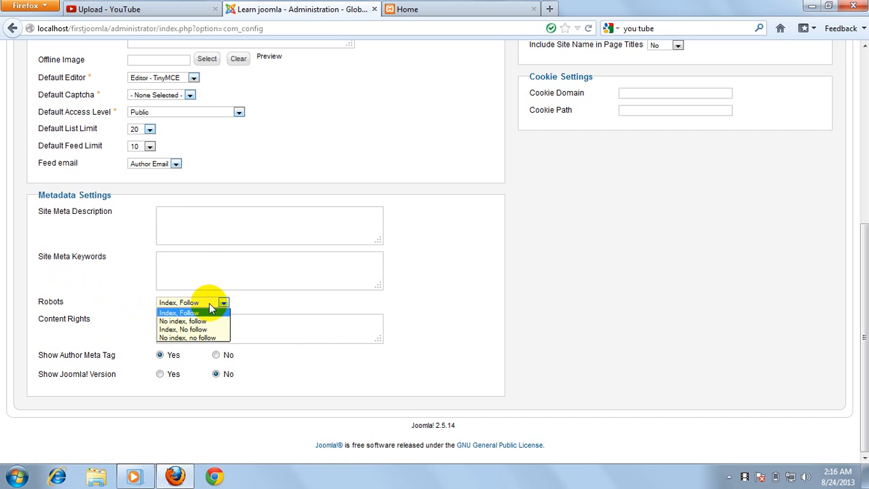
click(209, 306)
mouse_move(169, 333)
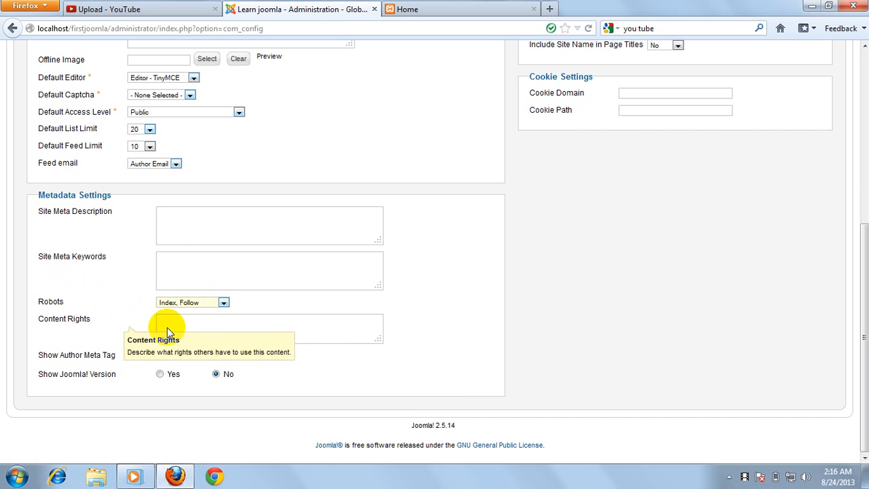
click(205, 328)
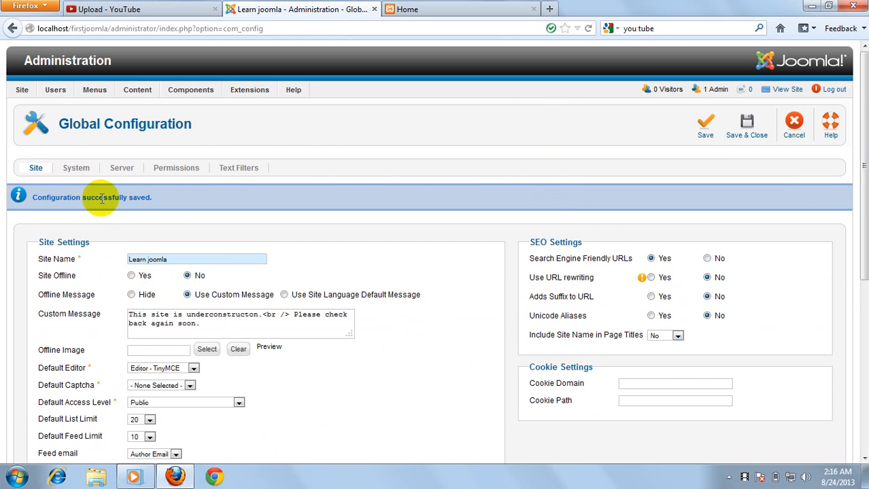
- Close Global Configuration and examine the server, PHP and Joomla version details on the System Information page
click(795, 124)
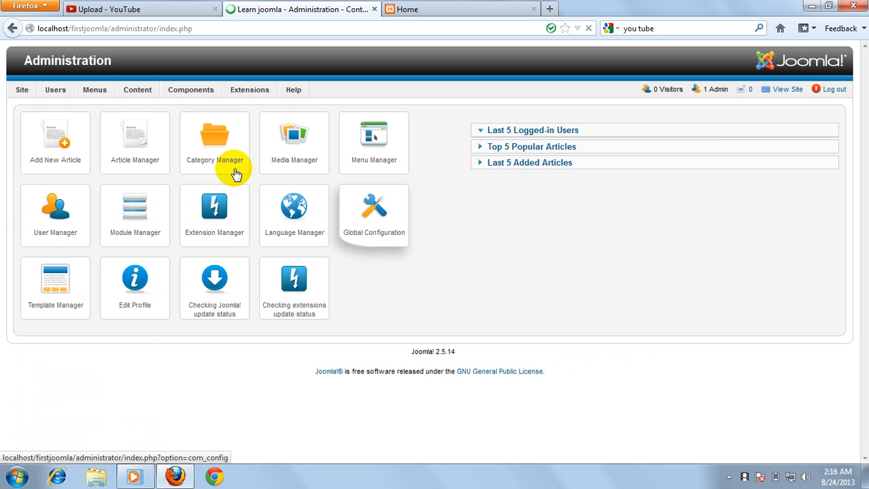
mouse_move(23, 89)
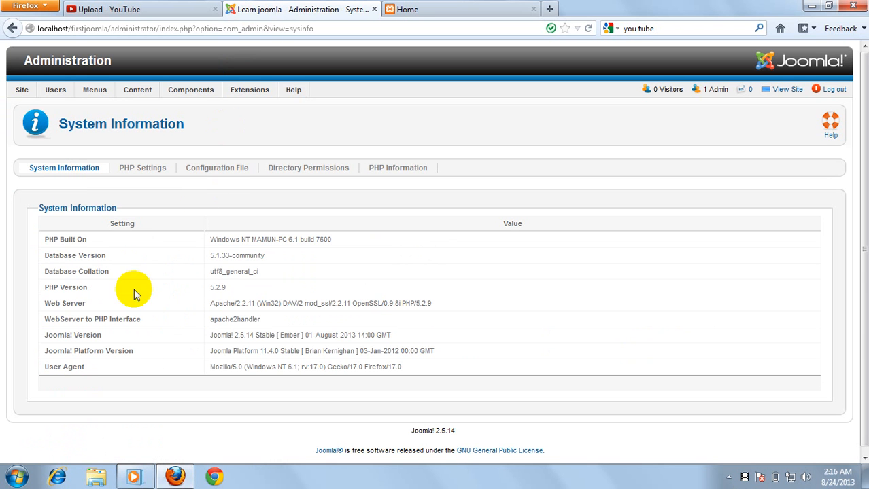
drag(47, 240, 486, 367)
click(487, 365)
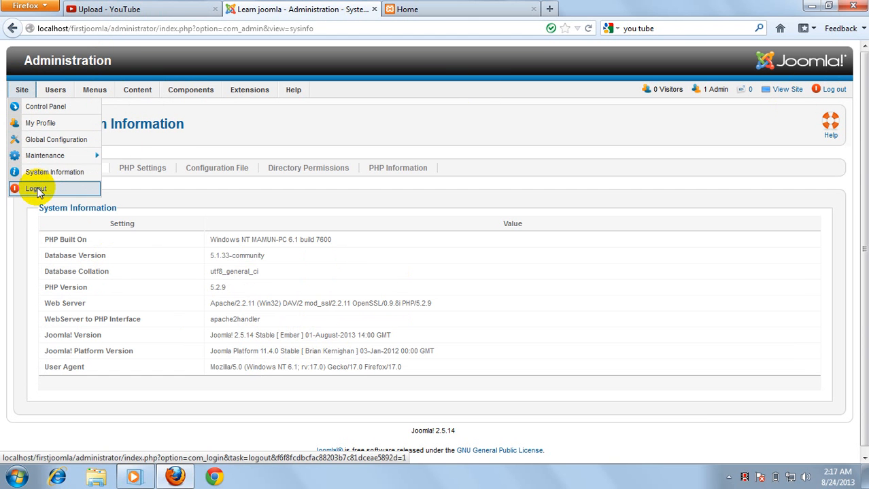
- Open the Add New User form, review its account fields and assigned user groups, and close it without saving
mouse_move(65, 90)
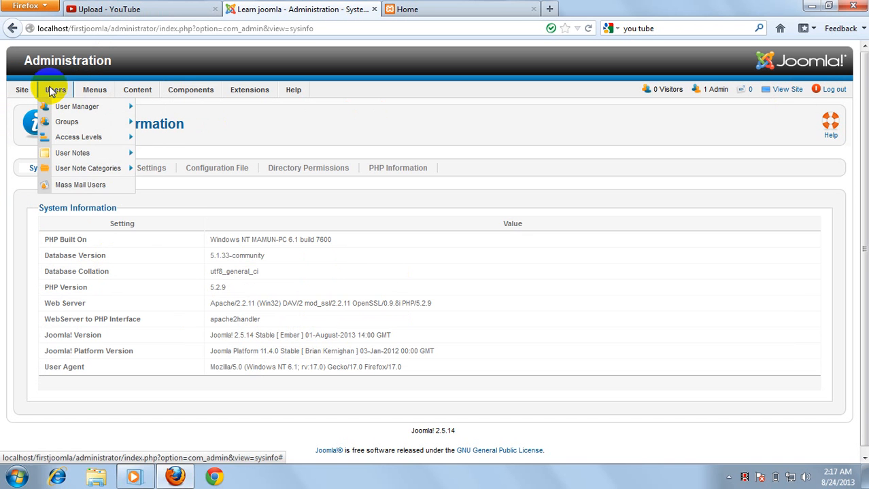
mouse_move(73, 112)
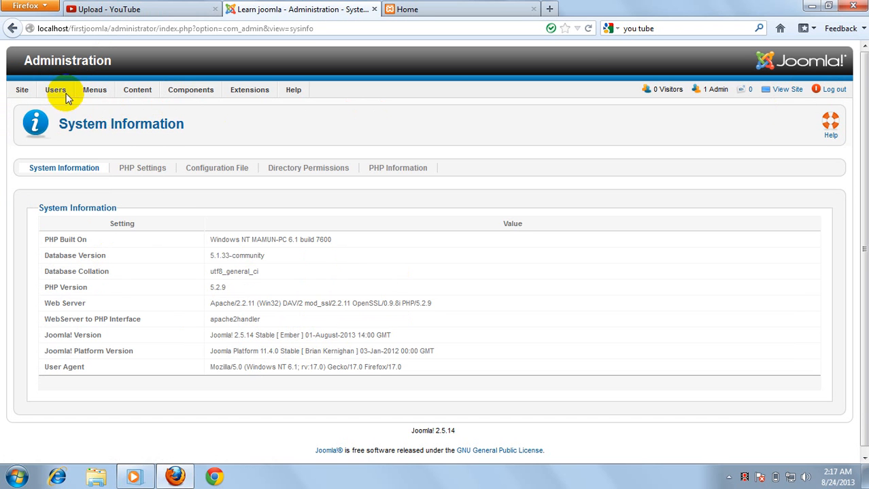
click(172, 111)
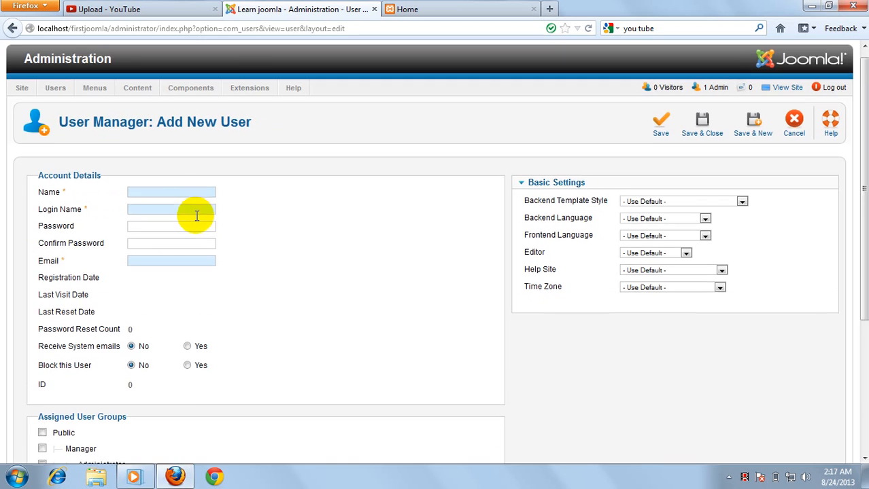
scroll(194, 213, down, 5)
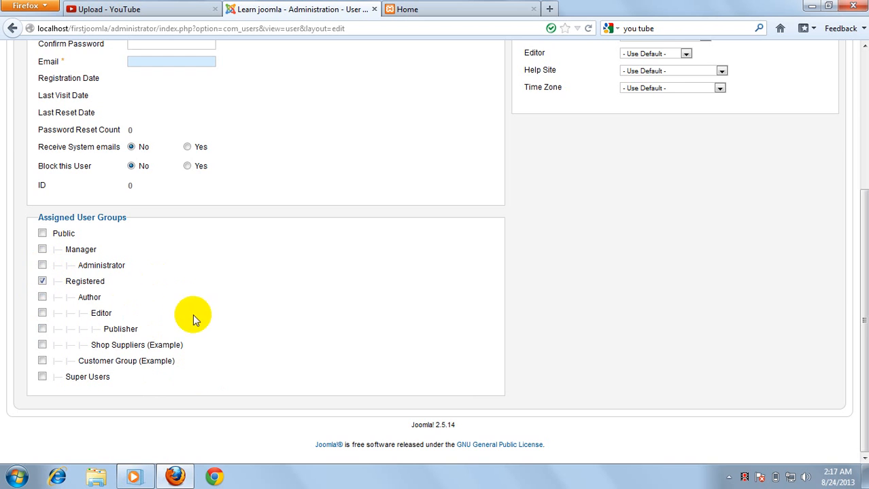
scroll(194, 320, up, 5)
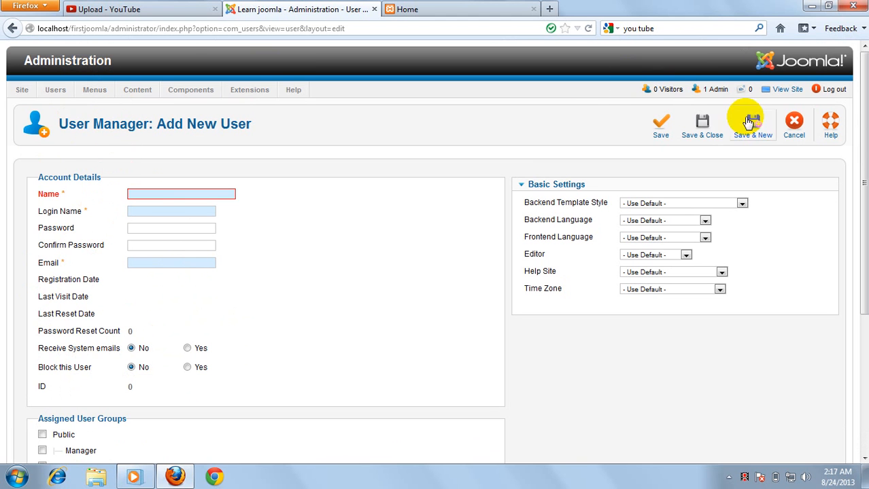
click(796, 122)
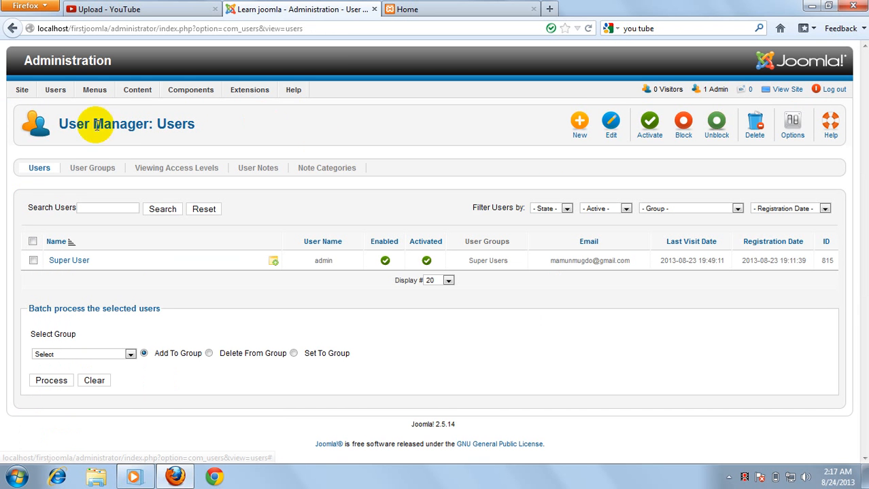
- Open the Add New User Group form, review its Group Title field and Group Parent options, and close it without saving
mouse_move(60, 97)
mouse_move(76, 129)
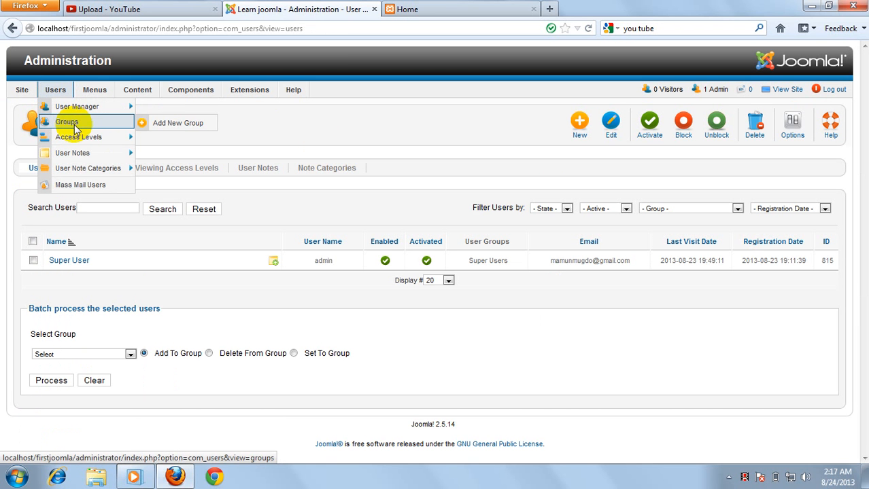
click(182, 128)
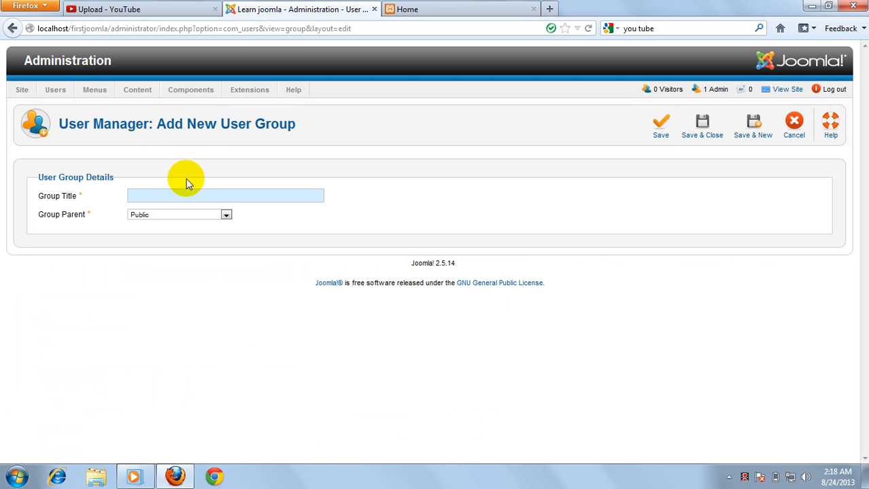
click(142, 196)
click(224, 215)
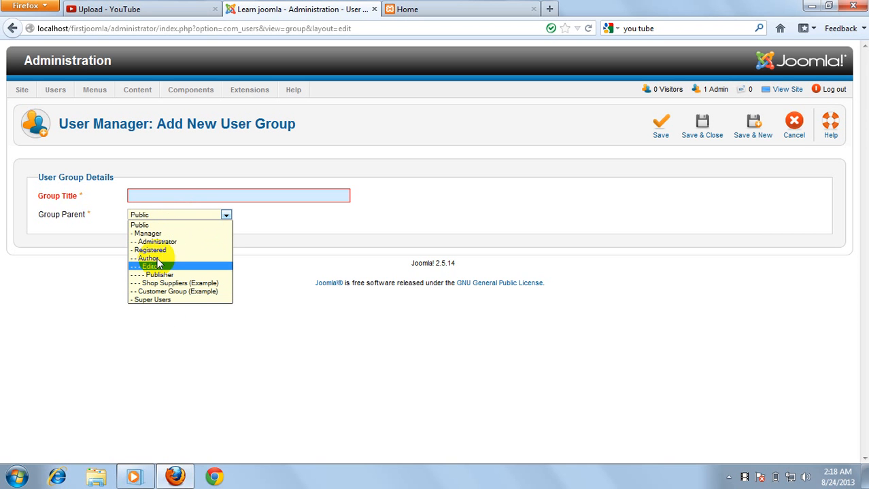
click(507, 318)
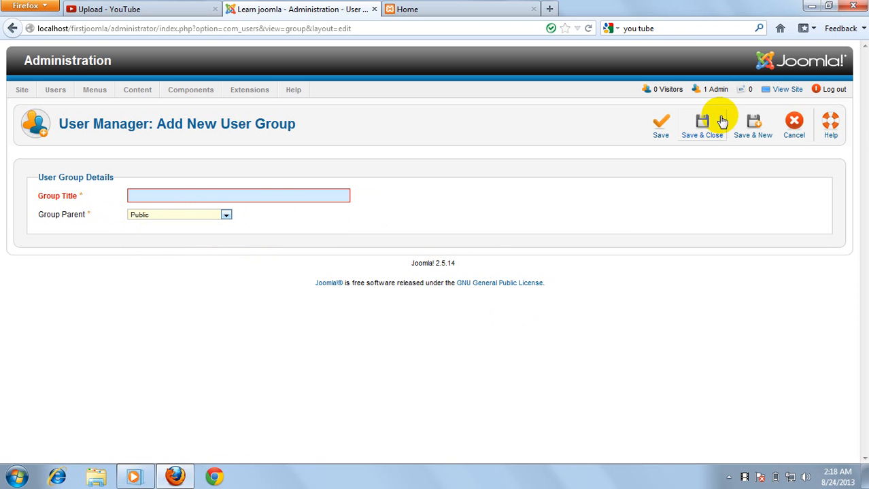
click(790, 124)
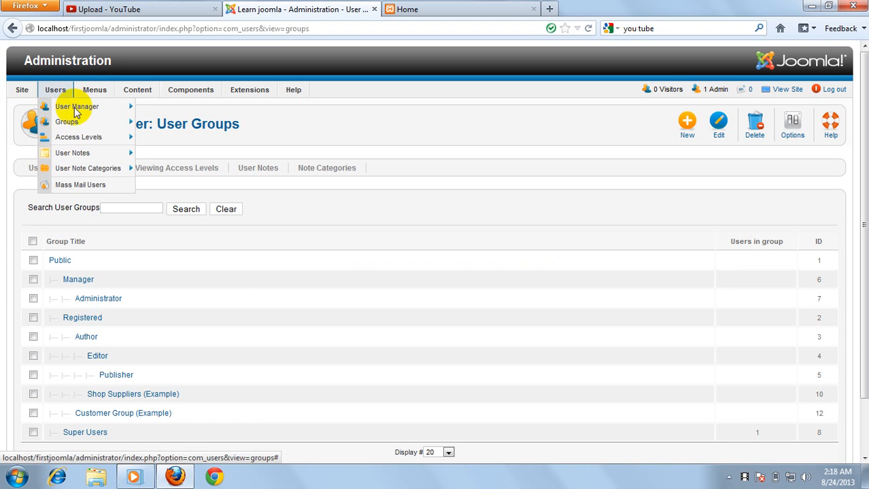
- Open the Mass Mail Users page and look through the recipient groups in its Group list
mouse_move(83, 162)
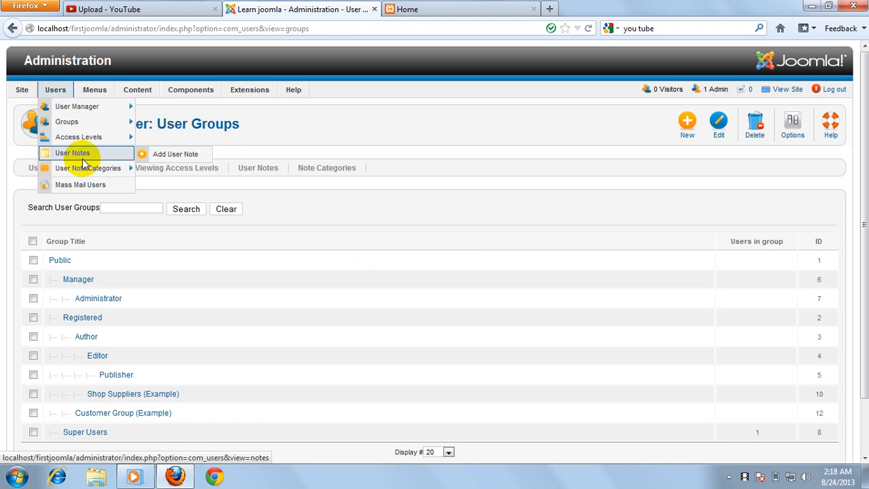
mouse_move(88, 141)
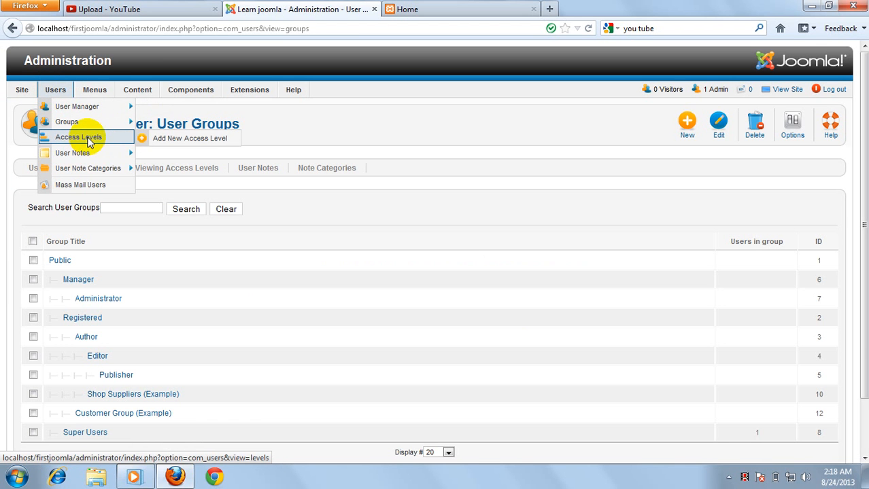
click(93, 191)
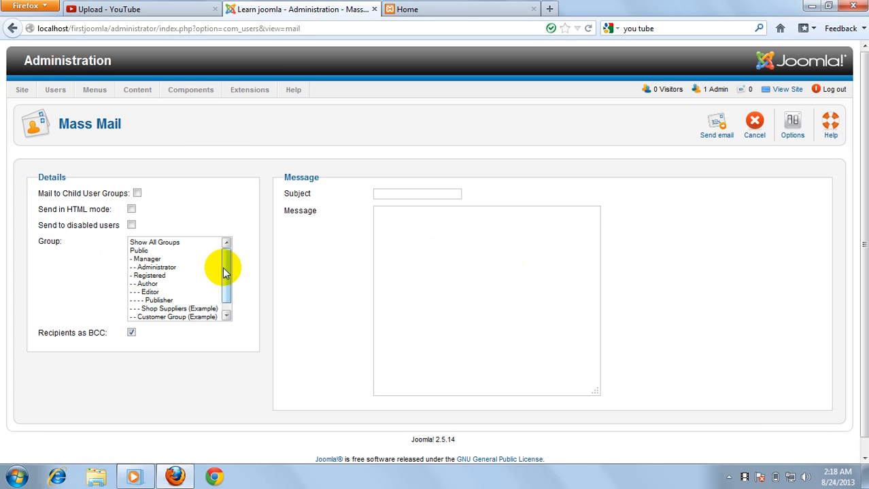
drag(224, 253, 224, 267)
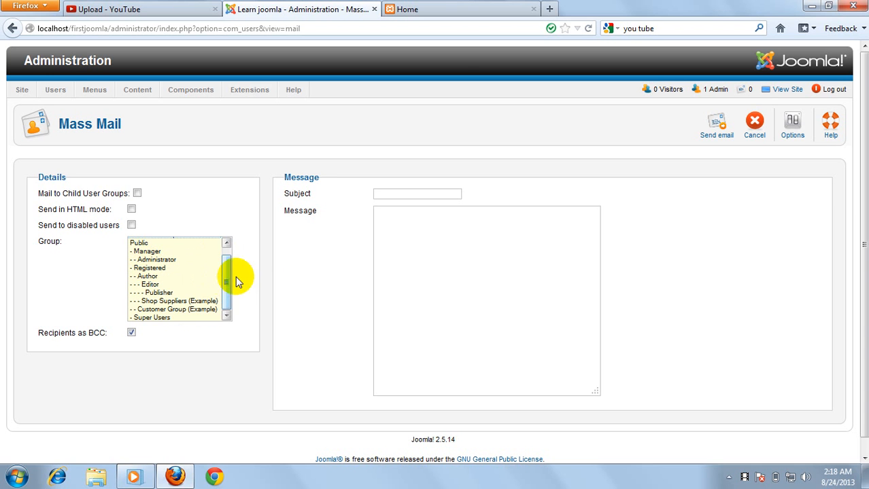
click(229, 255)
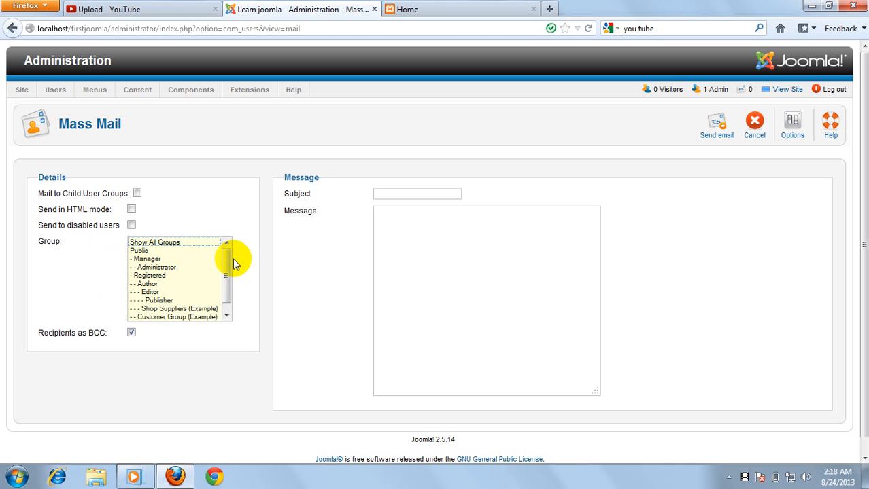
scroll(227, 267, down, 1)
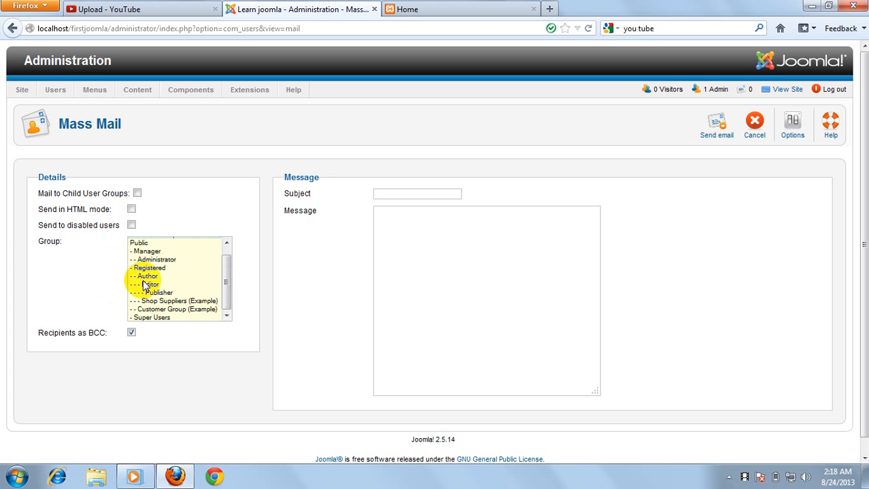
- Try Editor as the recipient group, check the Subject and Message fields, and set the mass mail's group to Author
click(144, 286)
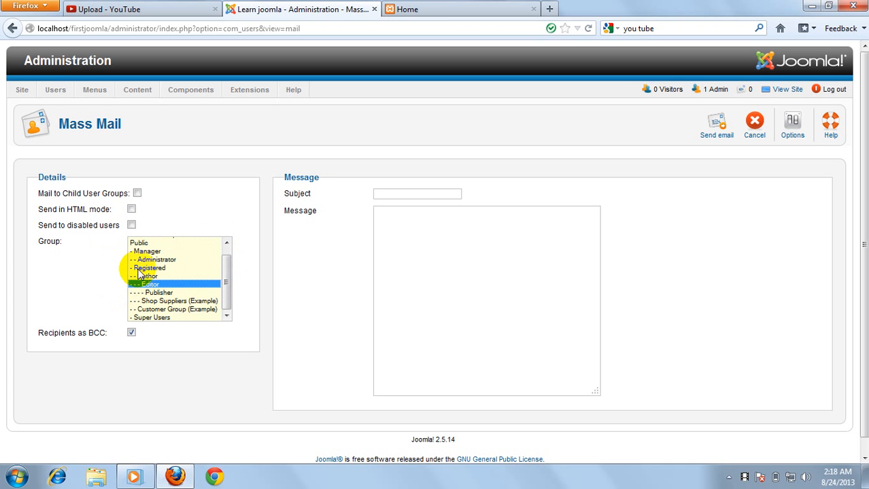
click(389, 193)
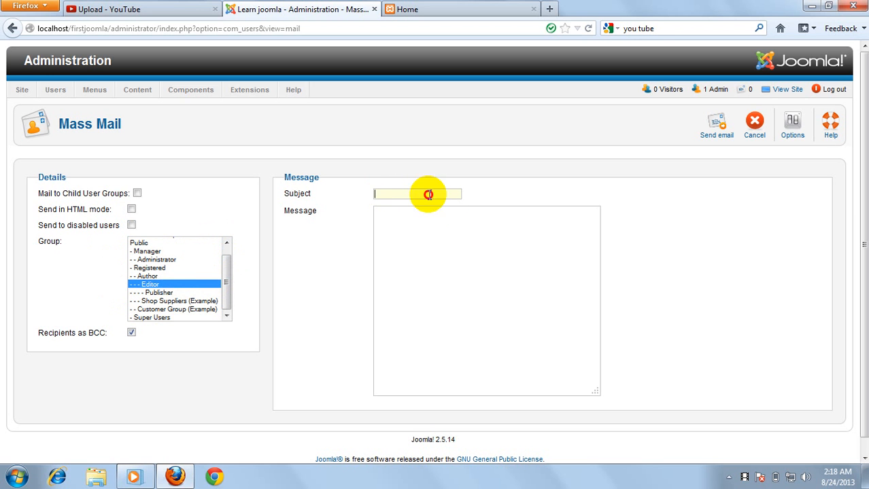
click(425, 235)
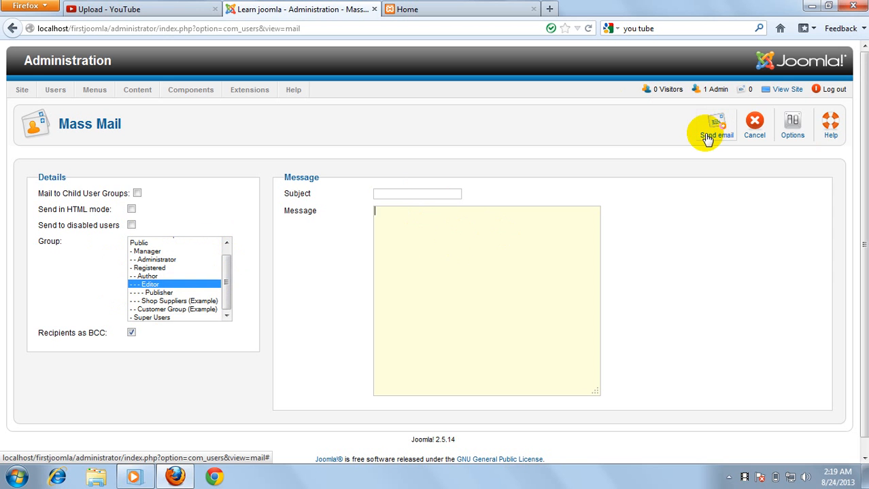
click(160, 301)
click(147, 276)
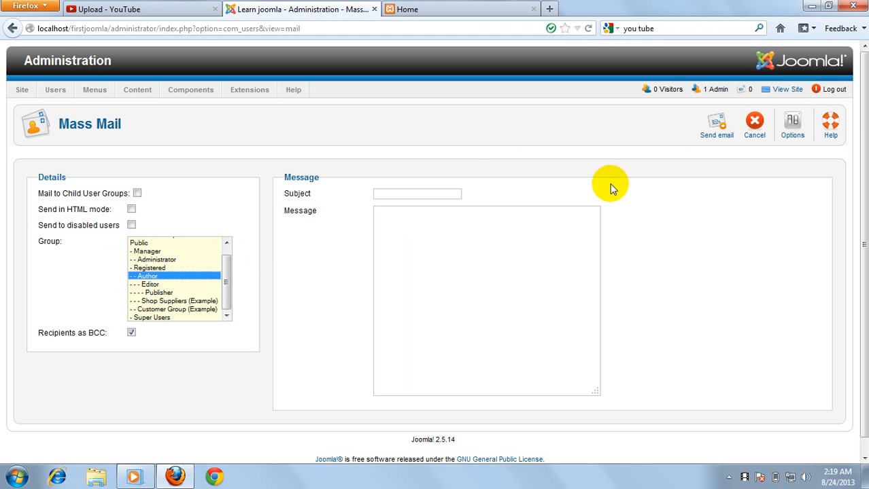